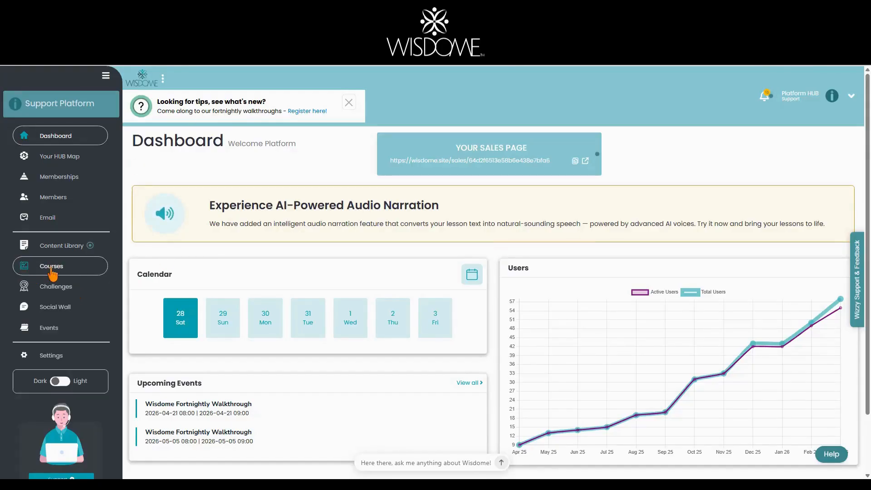
Go to the courses area and start creating a new course
{"action": "left_click", "coordinate": [60, 271]}
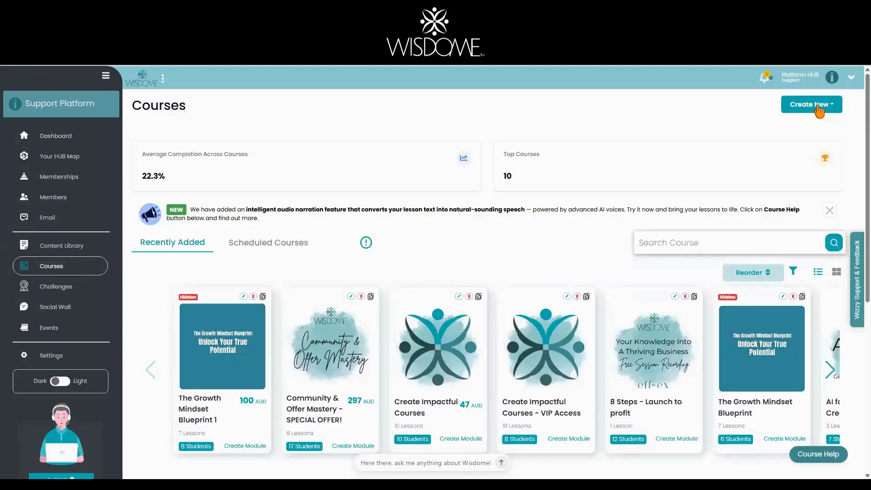
{"action": "left_click", "coordinate": [814, 106]}
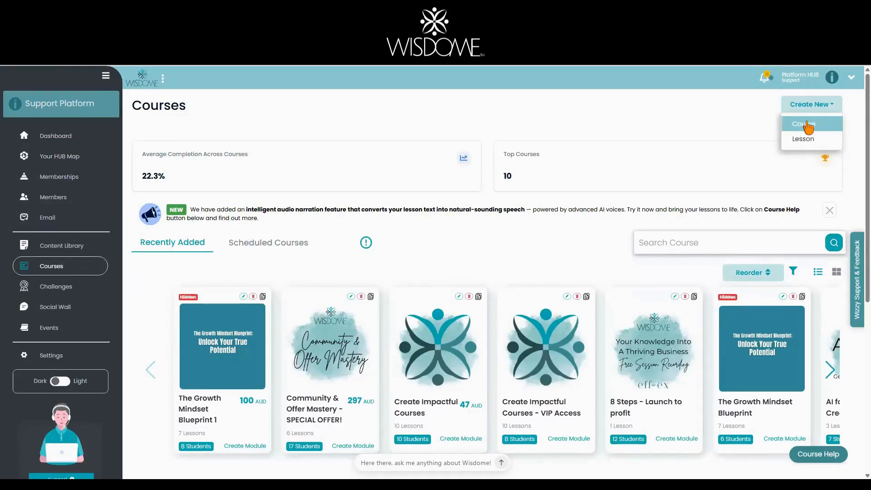
{"action": "left_click", "coordinate": [808, 126]}
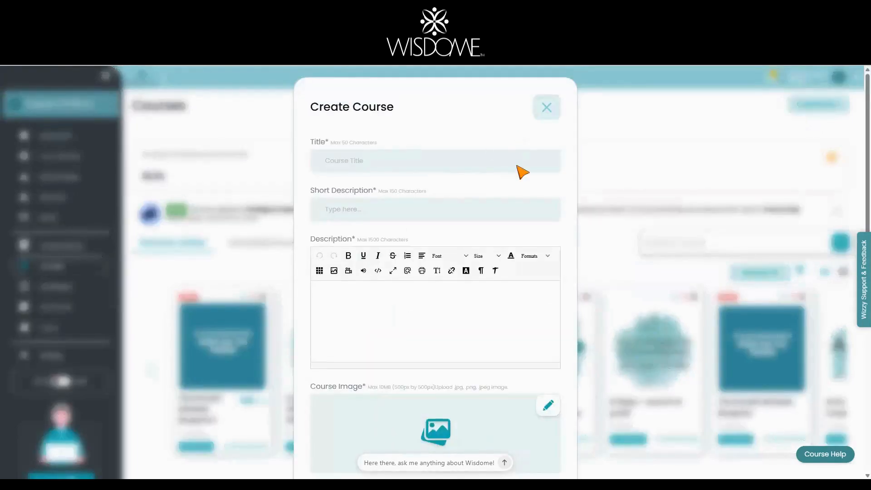
Review the course creation form from title and descriptions through image, scheduling, member access and payment options
{"action": "scroll", "coordinate": [551, 317], "scroll_direction": "down", "scroll_amount": 7}
{"action": "scroll", "coordinate": [571, 332], "scroll_direction": "up", "scroll_amount": 7}
{"action": "left_click", "coordinate": [341, 293]}
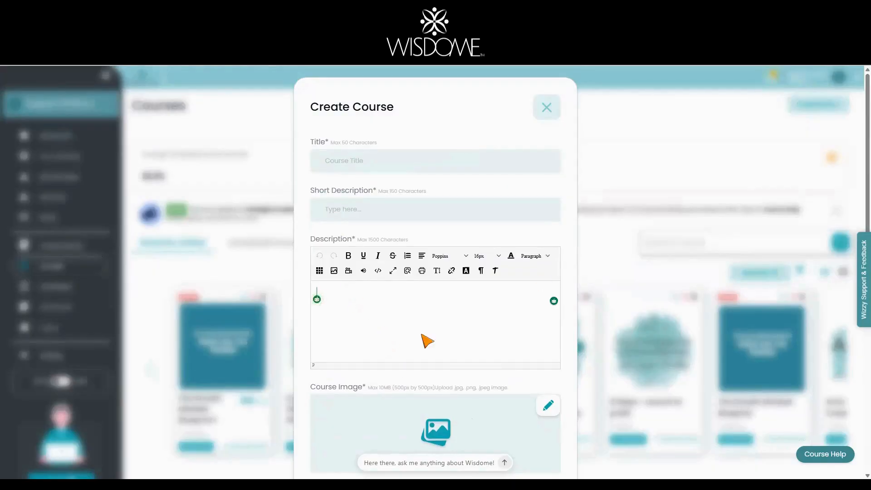
{"action": "scroll", "coordinate": [518, 308], "scroll_direction": "down", "scroll_amount": 2}
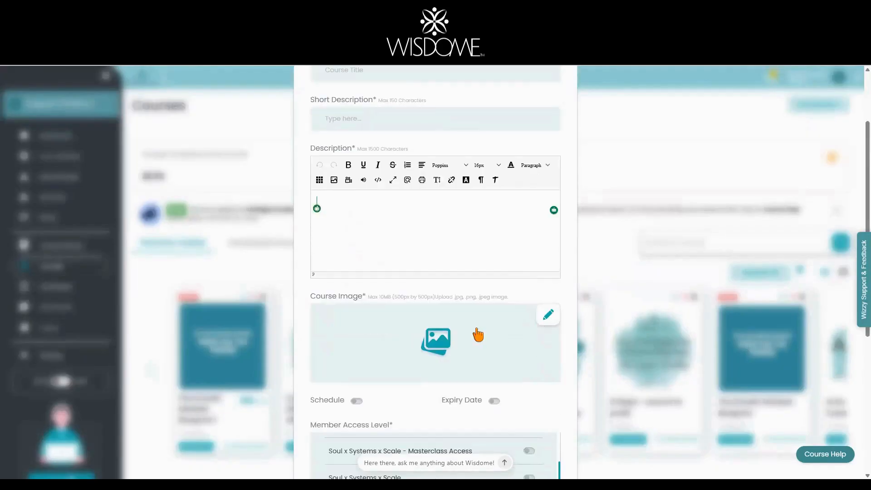
{"action": "scroll", "coordinate": [548, 341], "scroll_direction": "down", "scroll_amount": 3}
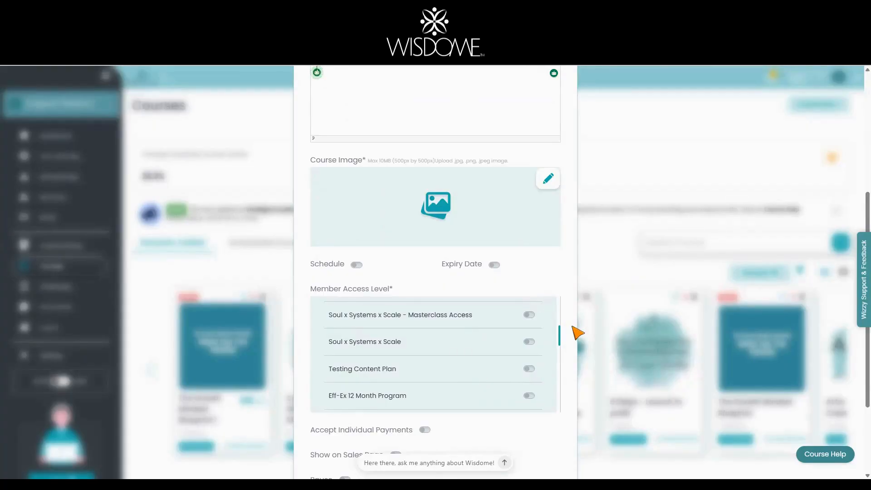
{"action": "scroll", "coordinate": [577, 332], "scroll_direction": "down", "scroll_amount": 2}
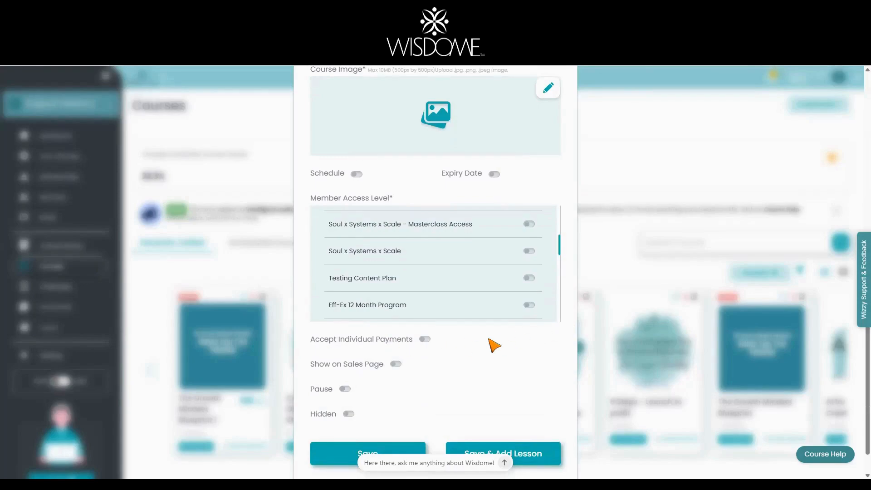
{"action": "scroll", "coordinate": [546, 329], "scroll_direction": "down", "scroll_amount": 2}
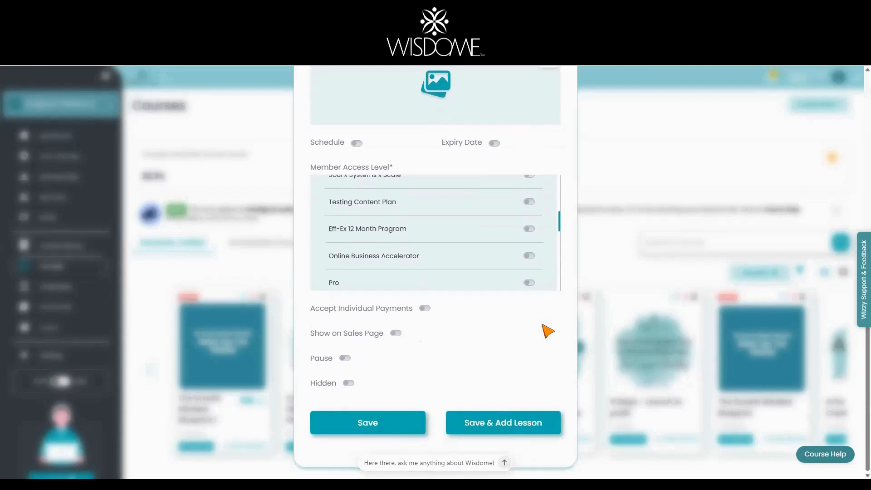
{"action": "scroll", "coordinate": [571, 204], "scroll_direction": "up", "scroll_amount": 10}
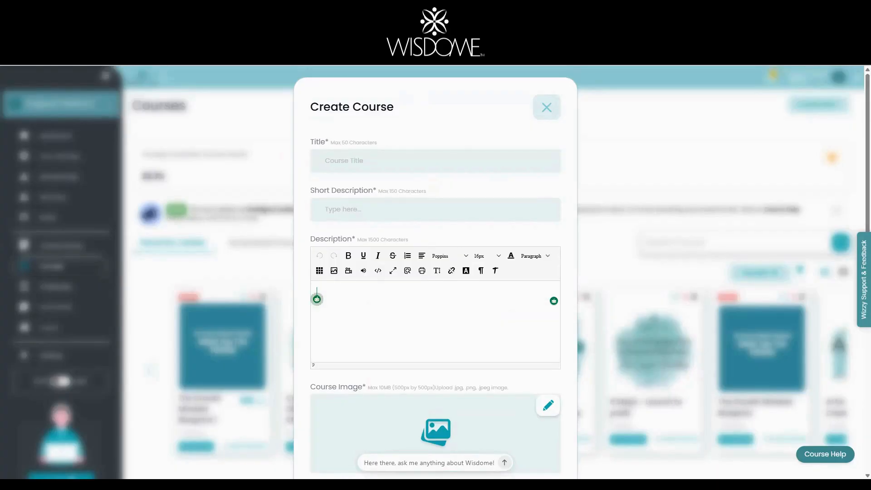
Set the course title to "Productivity Through Energy Management" and the short description to "Align your hardest tasks with your natural circadian rhythms for effortless efficiency."
{"action": "left_click", "coordinate": [359, 158]}
{"action": "type", "text": "Productivity Through Energy Management"}
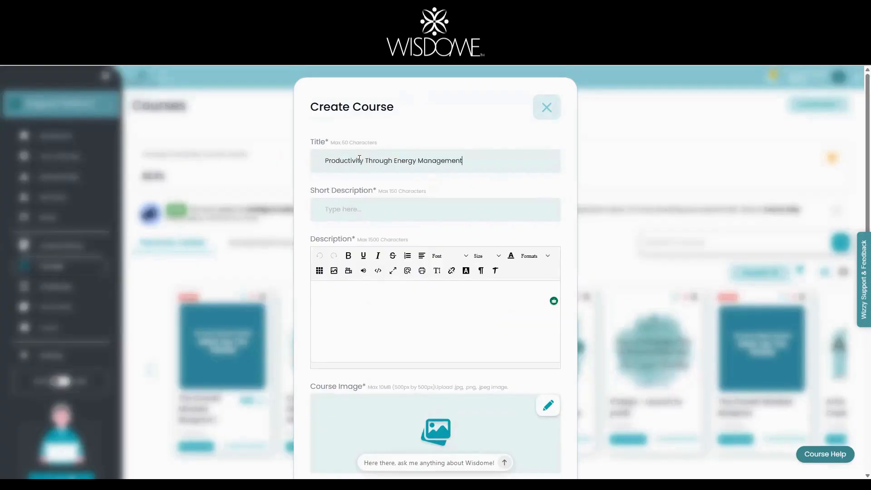
{"action": "left_click", "coordinate": [413, 209]}
{"action": "type", "text": "Align your hardest tasks with your natural circadian rhythms for effortless efficiency."}
{"action": "left_click", "coordinate": [498, 231]}
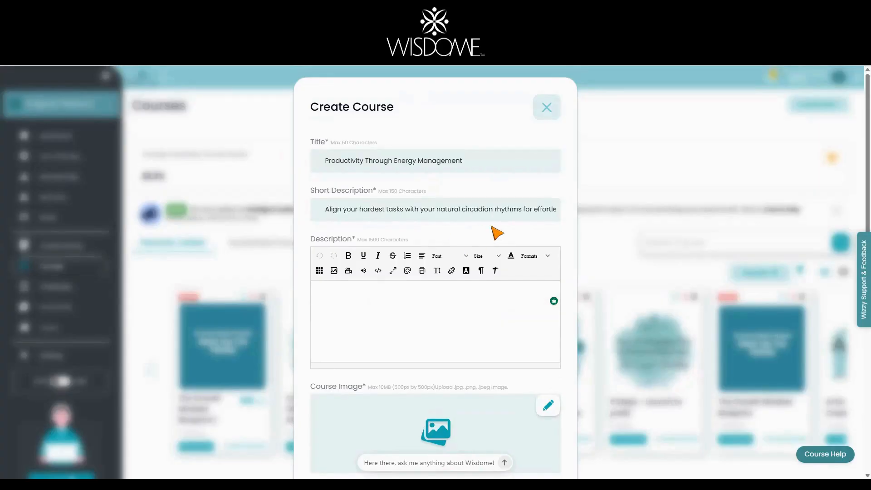
Enter the description starting "Traditional productivity advice treats every hour of the day as equal" and upload the course image titled "Productivity Through Energy Management"
{"action": "left_click", "coordinate": [344, 287]}
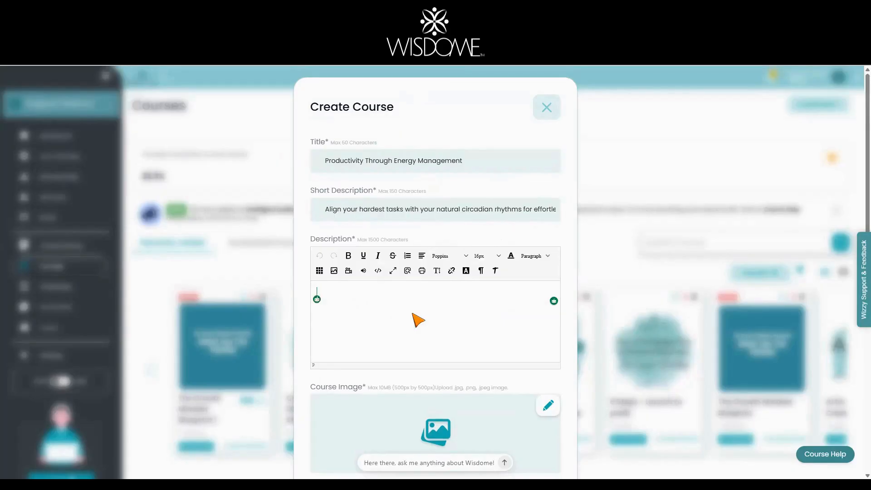
{"action": "type", "text": "Traditional productivity advice treats every hour of the day as equal. In reality, an hour at 10:00 AM is significantly more valuable than an hour at 3:00 PM for most people. The Biological Clock is a science-based course that teaches you how to leverage your body’s natural fluctuations in alertness, mood, and creativity. Instead of fighting against your biology, you will learn to categorize tasks based on the \"Energy Cost\" they require and slot them into the appropriate \"Chronotype\" windows. The course covers the neurochemistry of motivation, including the role of dopamine in the \"reward loop\" and how to avoid the \"afternoon slump\" through strategic nutrition and movement. You will explore the concept of \"Strategic Renewal\"—the idea that high performance is only possible when balanced with high-quality rest. We analyze the impact of sleep hygiene on cognitive function and the use of \"Power Naps\" or \"Non-Sleep Deep Rest\" (NSDR) to reset the nervous system. Students will walk away with an \"Energy Calendar,\" a revolutionary way to view their week that prioritizes sustainability over burnout."}
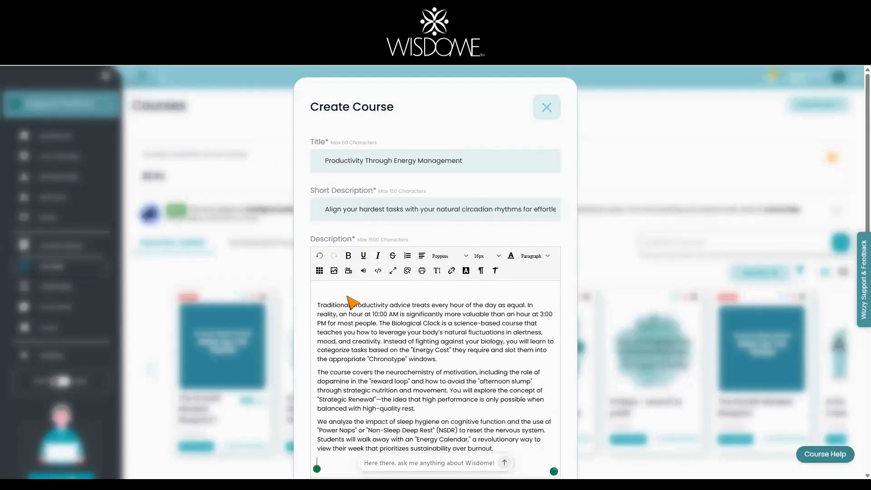
{"action": "left_click", "coordinate": [344, 291]}
{"action": "key", "text": "Delete"}
{"action": "scroll", "coordinate": [530, 360], "scroll_direction": "down", "scroll_amount": 5}
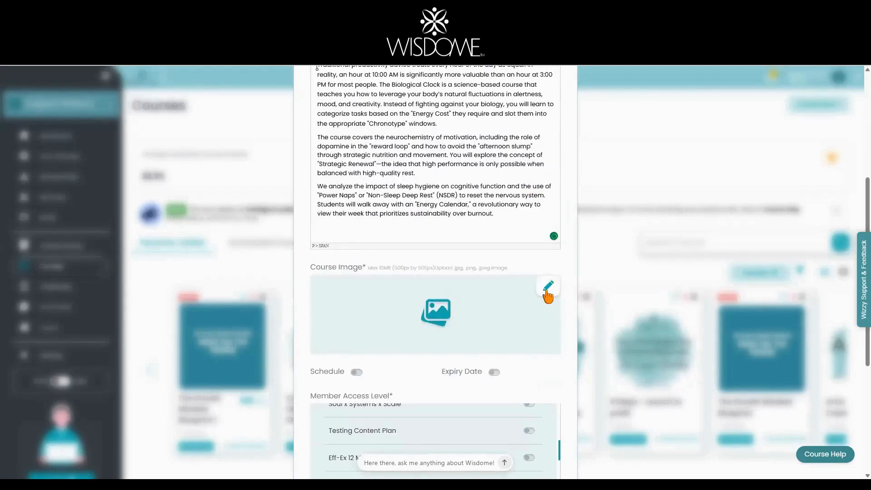
{"action": "left_click", "coordinate": [546, 291]}
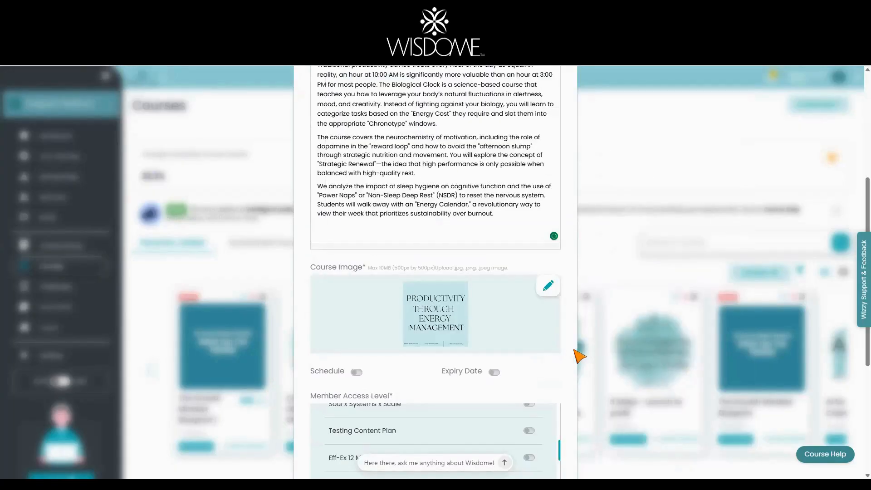
Enable scheduling for the course and set its release date to 2026-04-08
{"action": "scroll", "coordinate": [357, 331], "scroll_direction": "down", "scroll_amount": 1}
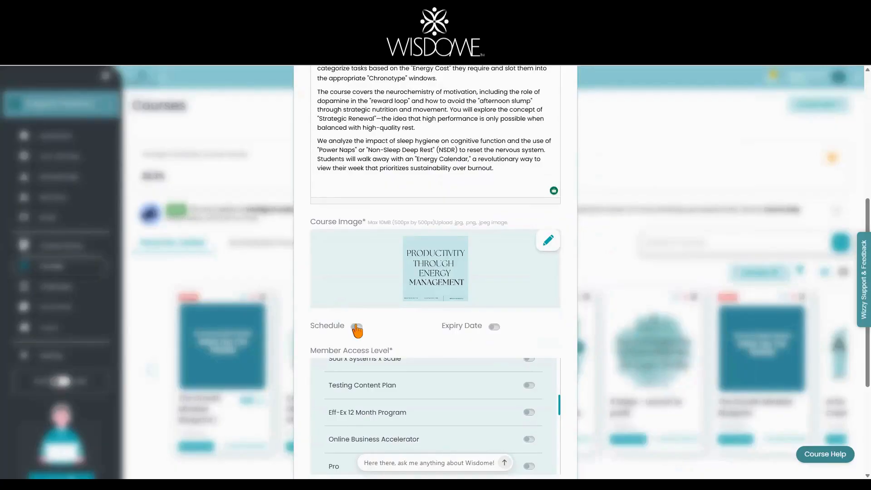
{"action": "left_click", "coordinate": [357, 327]}
{"action": "left_click", "coordinate": [354, 352]}
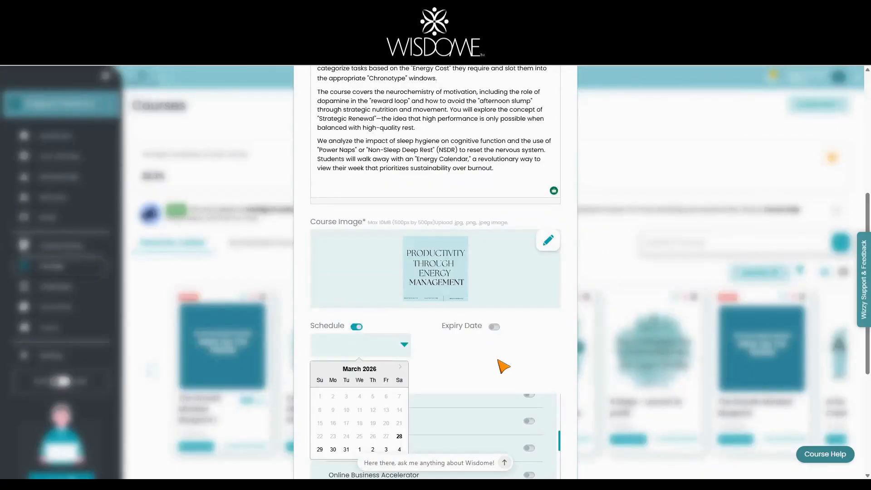
{"action": "scroll", "coordinate": [501, 365], "scroll_direction": "down", "scroll_amount": 1}
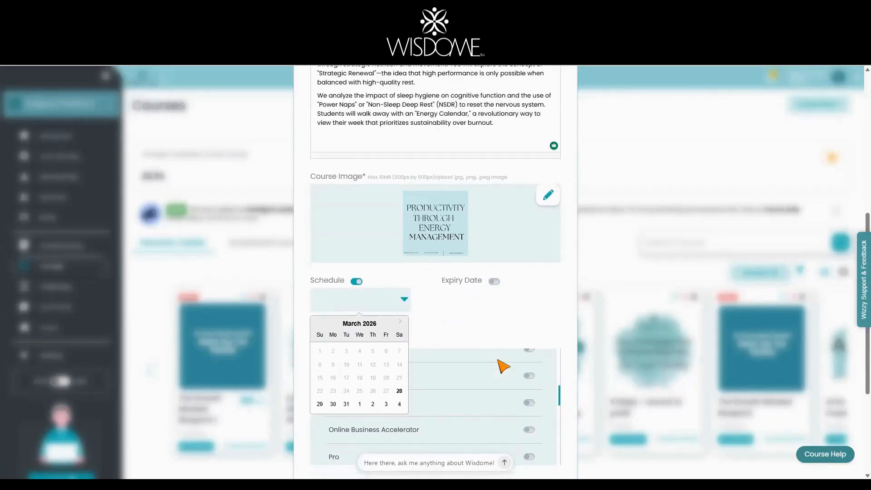
{"action": "left_click", "coordinate": [399, 323]}
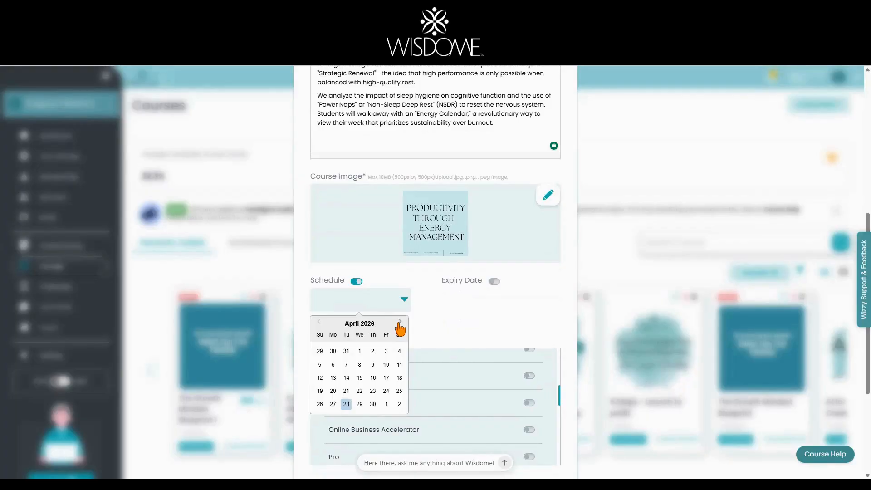
{"action": "left_click", "coordinate": [359, 365]}
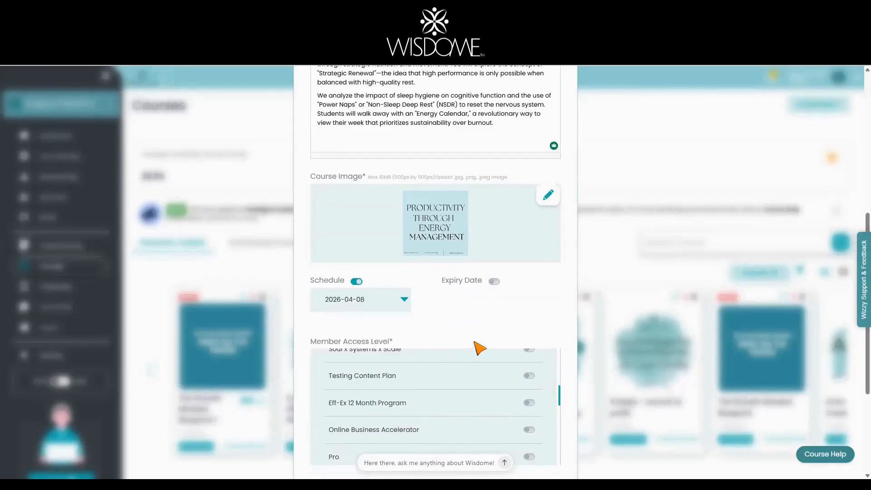
Enable an expiry date for the course and set it to 2026-06-28
{"action": "left_click", "coordinate": [494, 282]}
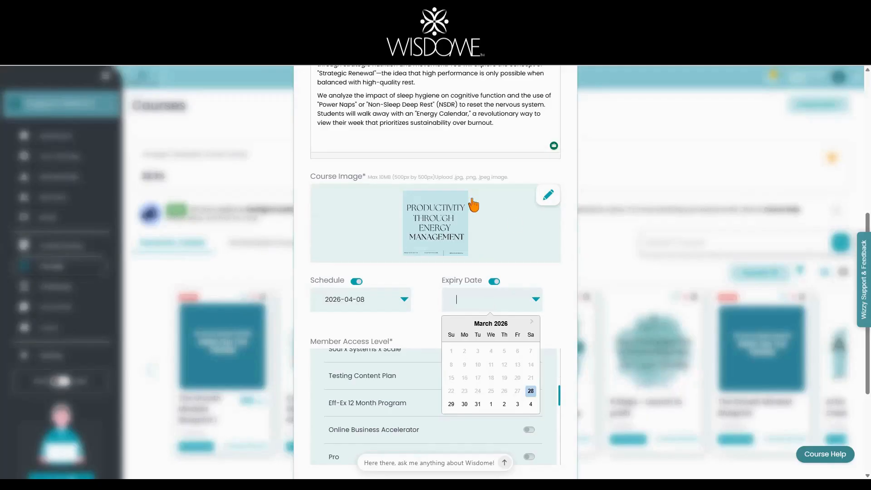
{"action": "left_click", "coordinate": [531, 324]}
{"action": "left_click", "coordinate": [530, 324]}
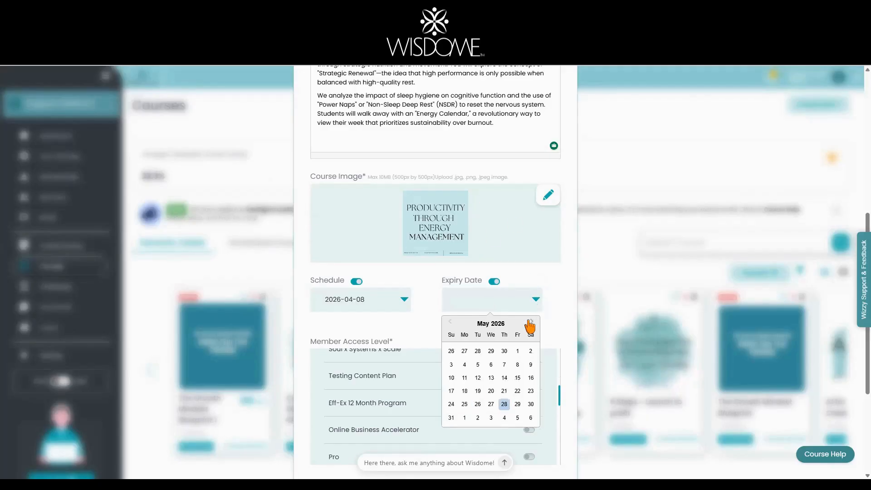
{"action": "left_click", "coordinate": [530, 323]}
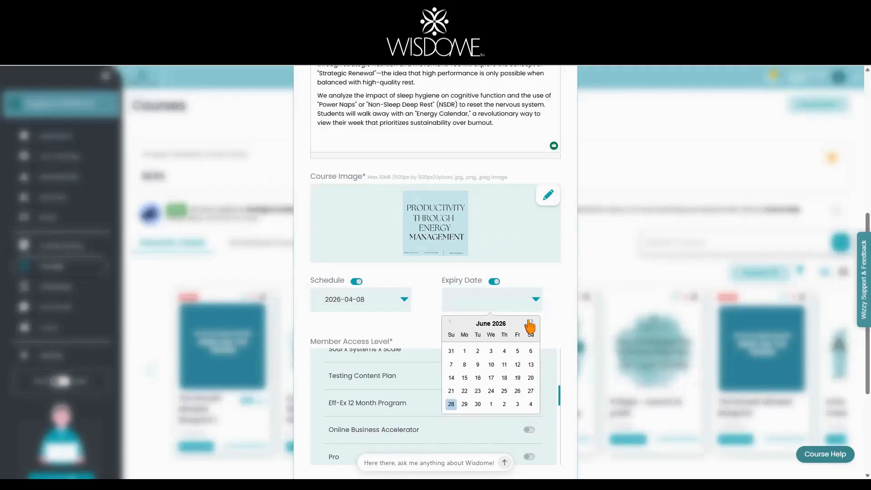
{"action": "left_click", "coordinate": [451, 405]}
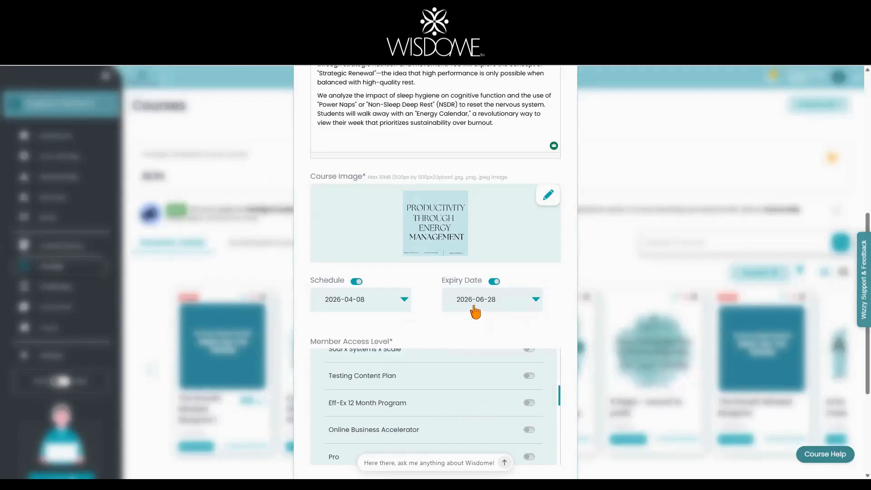
Clear the course's expiry date and switch off both the expiry date and schedule options
{"action": "left_click", "coordinate": [496, 302]}
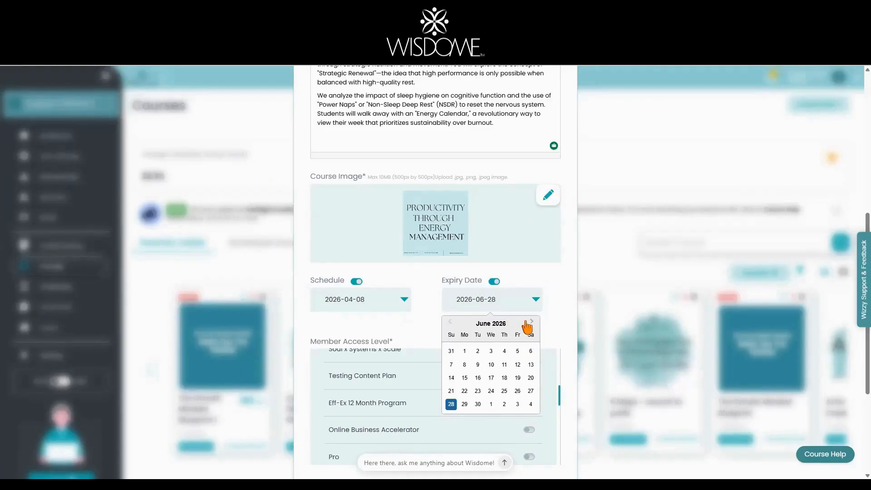
{"action": "left_click", "coordinate": [514, 304]}
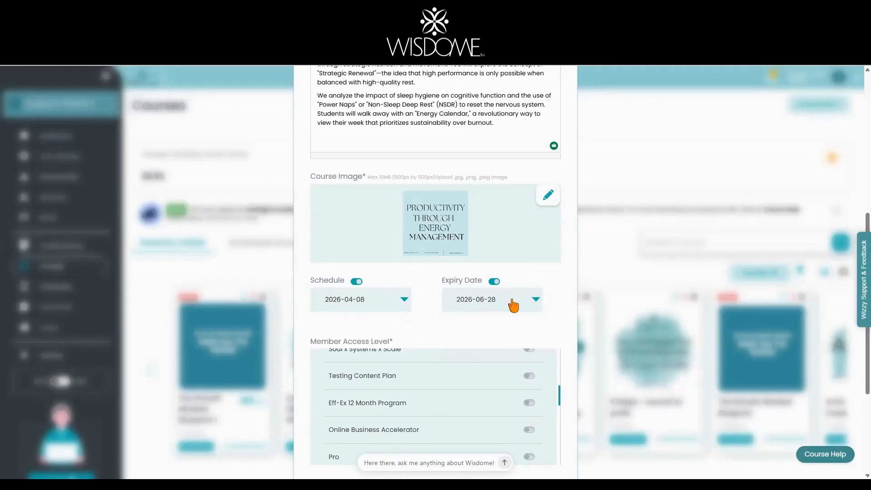
{"action": "left_click", "coordinate": [513, 303]}
{"action": "key", "text": "BackSpace"}
{"action": "key", "text": "BackSpace"}
{"action": "key", "text": "BackSpace"}
{"action": "key", "text": "BackSpace"}
{"action": "key", "text": "BackSpace"}
{"action": "key", "text": "BackSpace"}
{"action": "key", "text": "BackSpace"}
{"action": "key", "text": "BackSpace"}
{"action": "key", "text": "BackSpace"}
{"action": "key", "text": "BackSpace"}
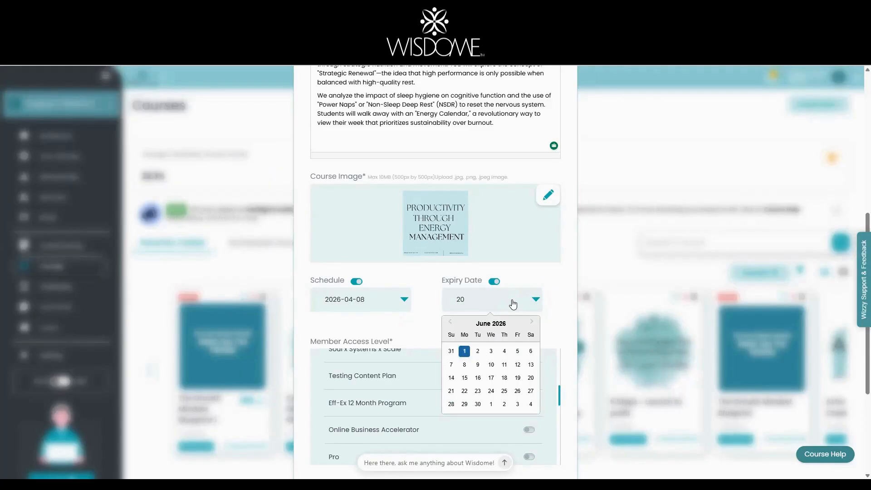
{"action": "left_click", "coordinate": [562, 282]}
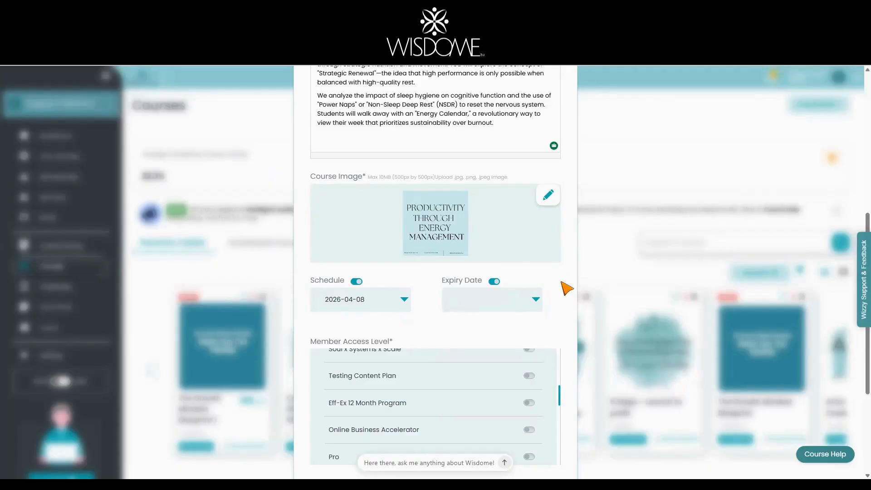
{"action": "left_click", "coordinate": [494, 281]}
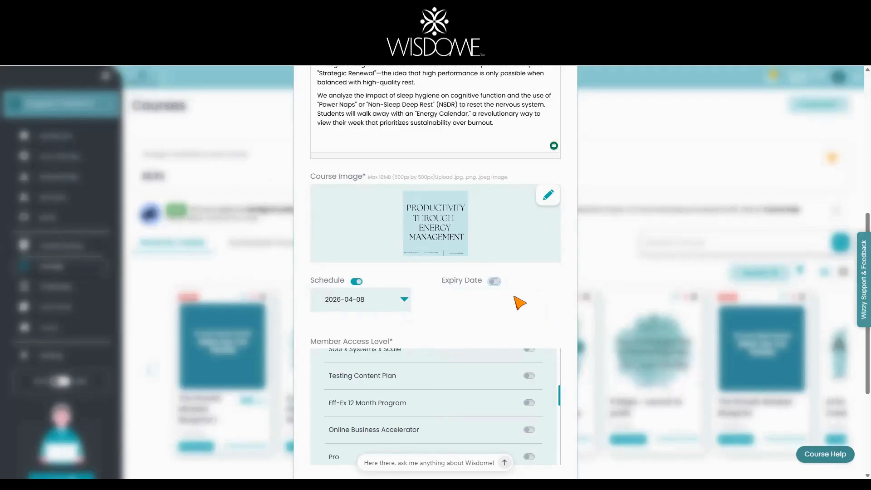
{"action": "left_click", "coordinate": [357, 282]}
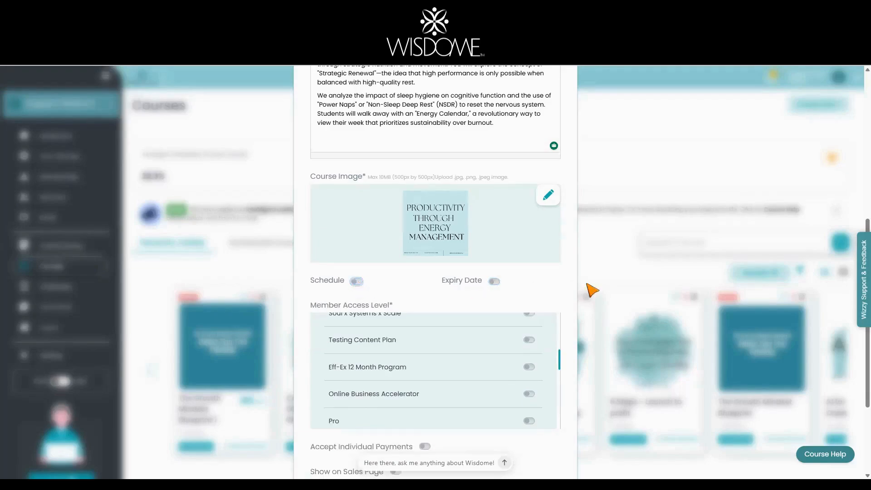
Look over the member access levels and enable individual payments for the course
{"action": "scroll", "coordinate": [568, 288], "scroll_direction": "down", "scroll_amount": 1}
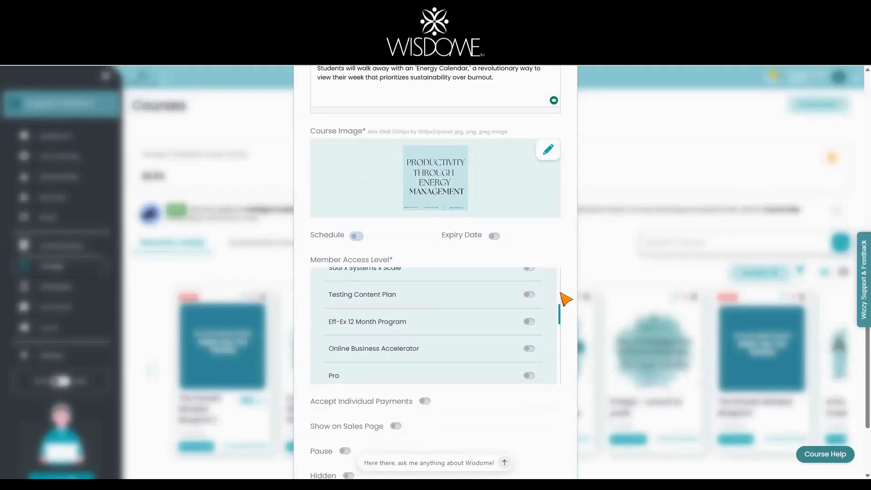
{"action": "scroll", "coordinate": [532, 302], "scroll_direction": "up", "scroll_amount": 5}
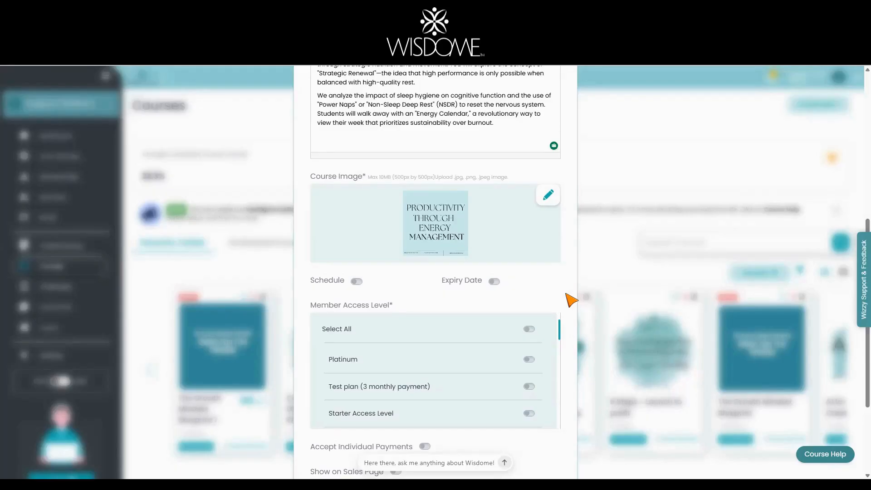
{"action": "scroll", "coordinate": [574, 300], "scroll_direction": "down", "scroll_amount": 3}
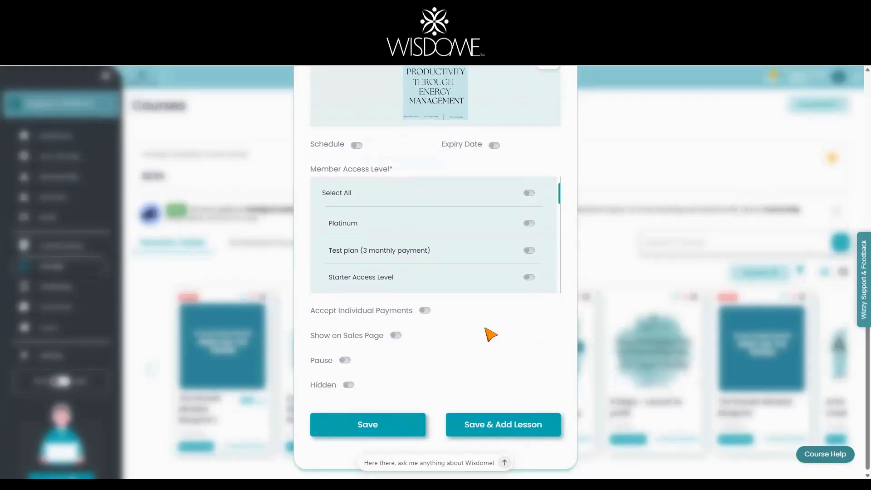
{"action": "left_click", "coordinate": [425, 311]}
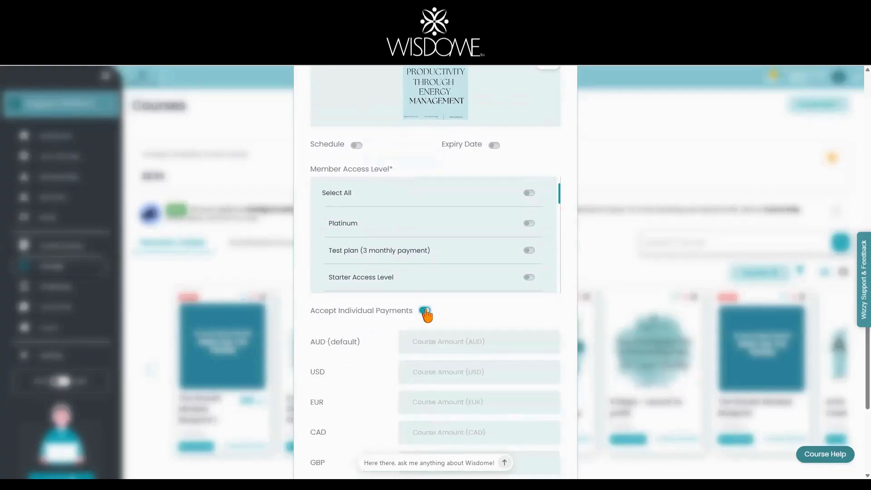
{"action": "scroll", "coordinate": [567, 339], "scroll_direction": "down", "scroll_amount": 2}
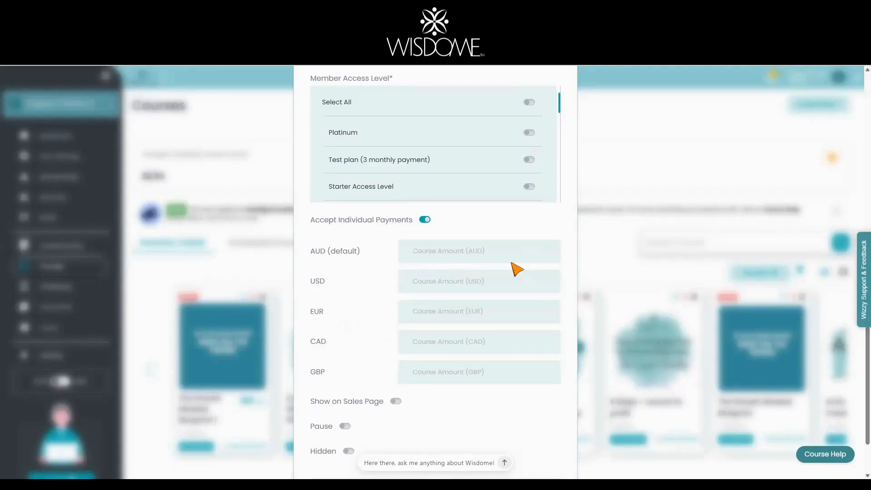
Price the course at 50 AUD, 45 USD, 35 EUR, 30 CAD and 30 GBP, show it on the sales page and save it
{"action": "type", "text": "50"}
{"action": "left_click", "coordinate": [464, 284]}
{"action": "type", "text": "45"}
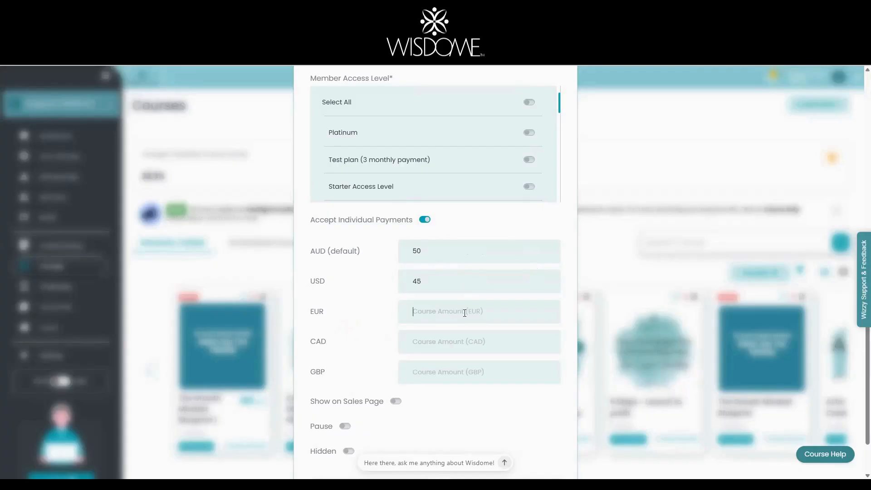
{"action": "type", "text": "35"}
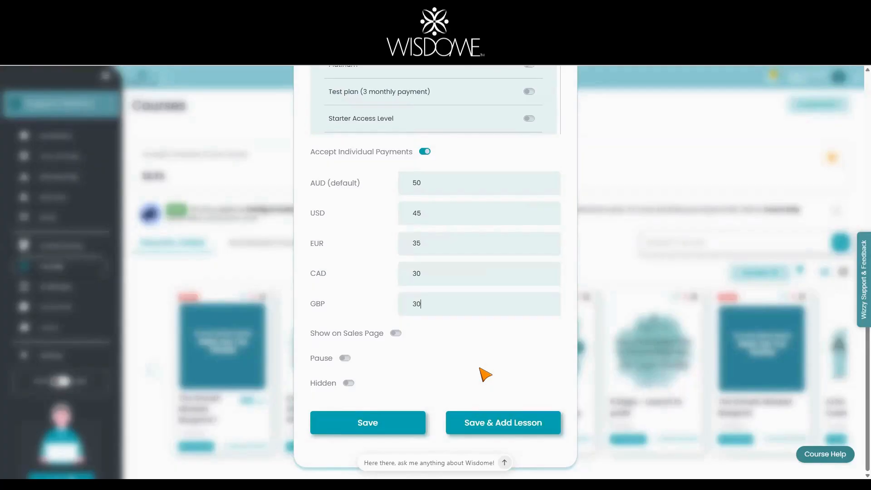
{"action": "left_click", "coordinate": [395, 336]}
{"action": "left_click", "coordinate": [368, 424]}
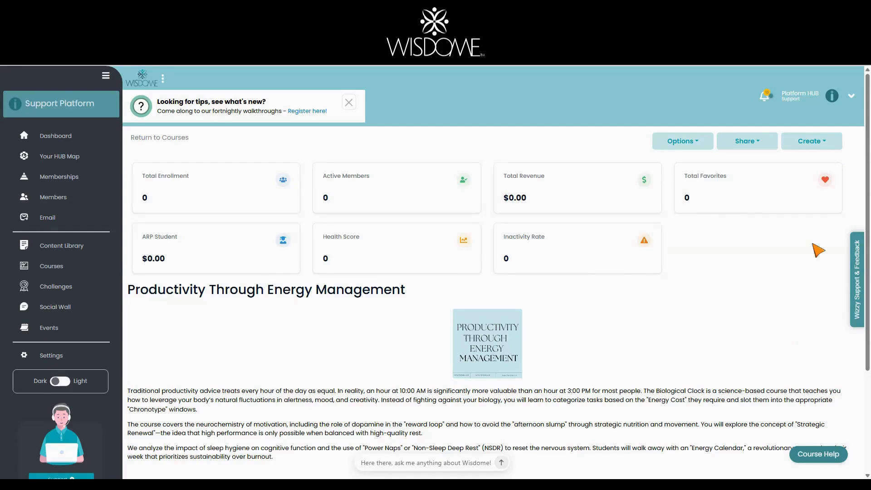
Look over the new course's page, including its statistics, description and lesson area, and the options for creating content
{"action": "scroll", "coordinate": [576, 294], "scroll_direction": "down", "scroll_amount": 3}
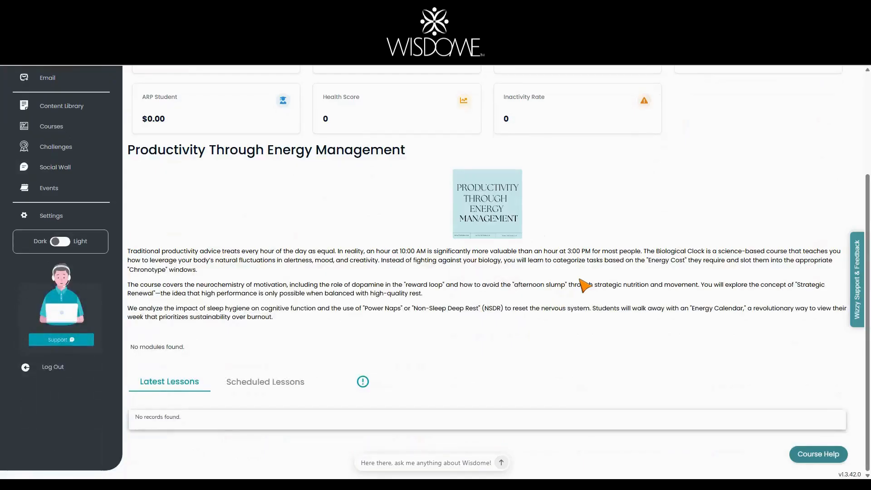
{"action": "scroll", "coordinate": [585, 284], "scroll_direction": "up", "scroll_amount": 3}
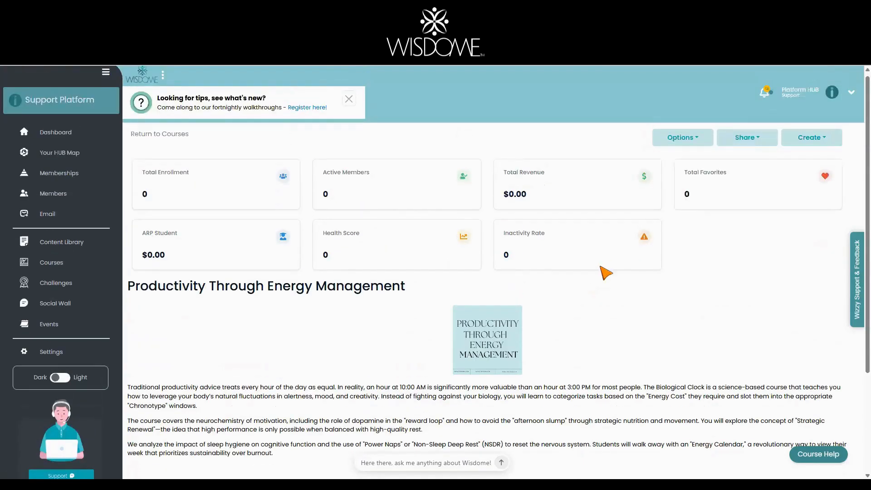
{"action": "left_click", "coordinate": [835, 143]}
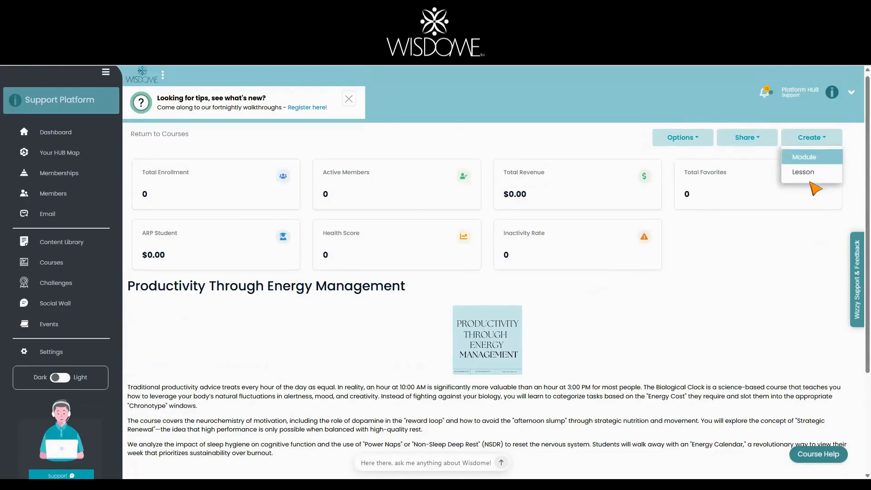
{"action": "scroll", "coordinate": [677, 313], "scroll_direction": "down", "scroll_amount": 3}
{"action": "scroll", "coordinate": [728, 316], "scroll_direction": "up", "scroll_amount": 3}
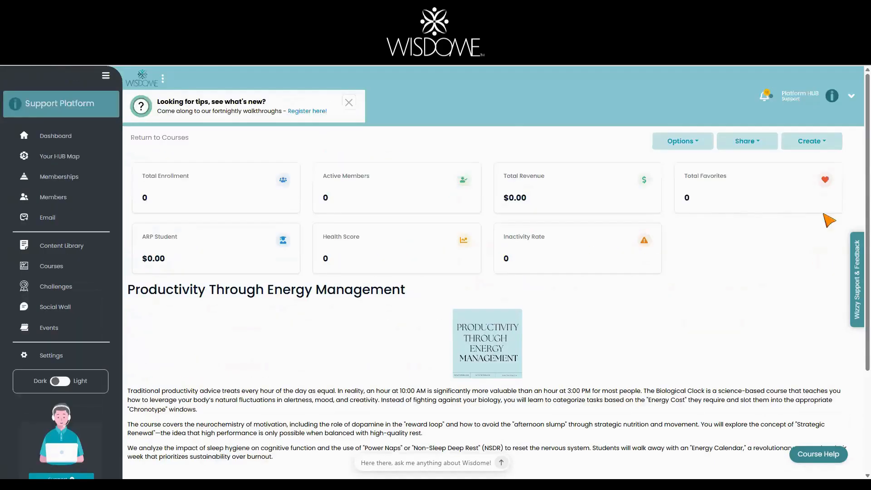
{"action": "left_click", "coordinate": [827, 144]}
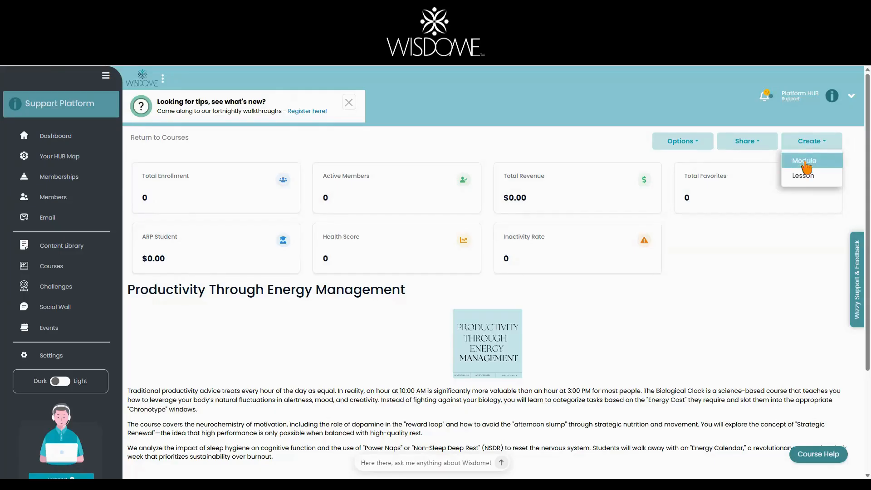
{"action": "left_click", "coordinate": [831, 129]}
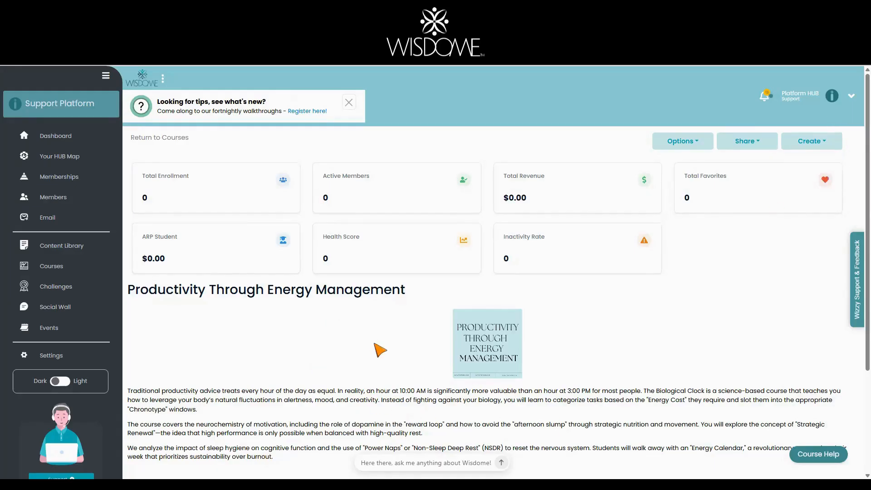
{"action": "scroll", "coordinate": [379, 347], "scroll_direction": "down", "scroll_amount": 1}
{"action": "scroll", "coordinate": [726, 254], "scroll_direction": "up", "scroll_amount": 1}
Start a module titled "Chronobiology and Task Mapping" with the short description "Identify your personal chronotype and reorganize your to-do list to match your peaks and troughs of mental energy."
{"action": "left_click", "coordinate": [815, 142]}
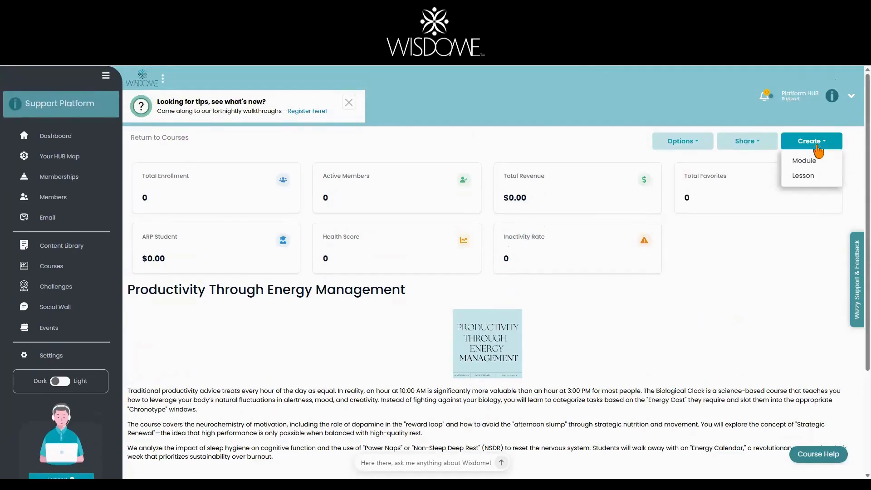
{"action": "left_click", "coordinate": [810, 160]}
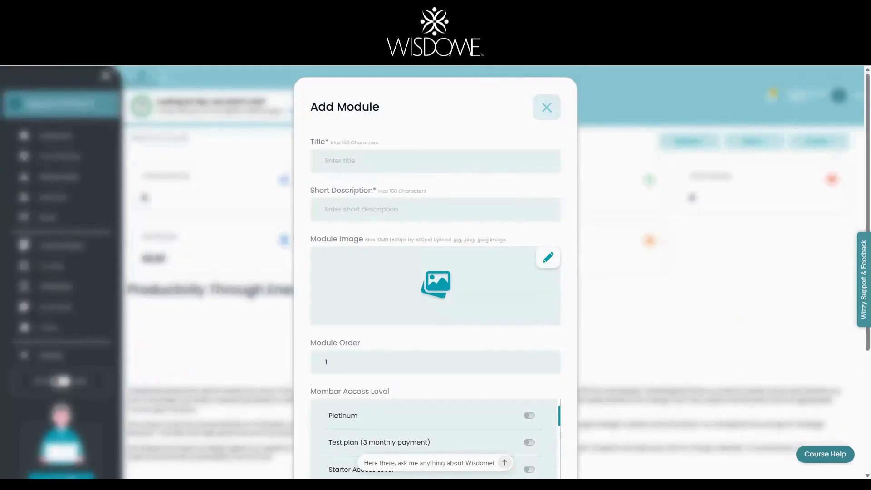
{"action": "left_click", "coordinate": [345, 157]}
{"action": "type", "text": "Chronobiology and Task Mapping"}
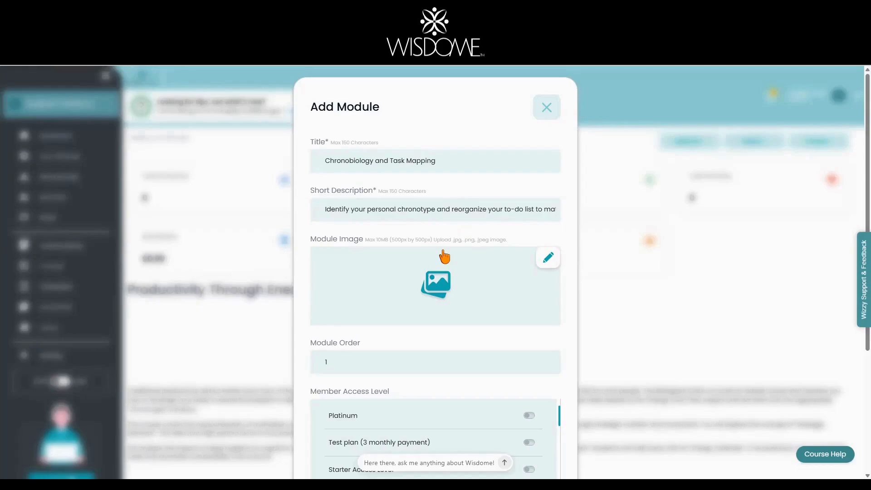
Upload the image file "M title" from Downloads as the module image
{"action": "left_click", "coordinate": [548, 258]}
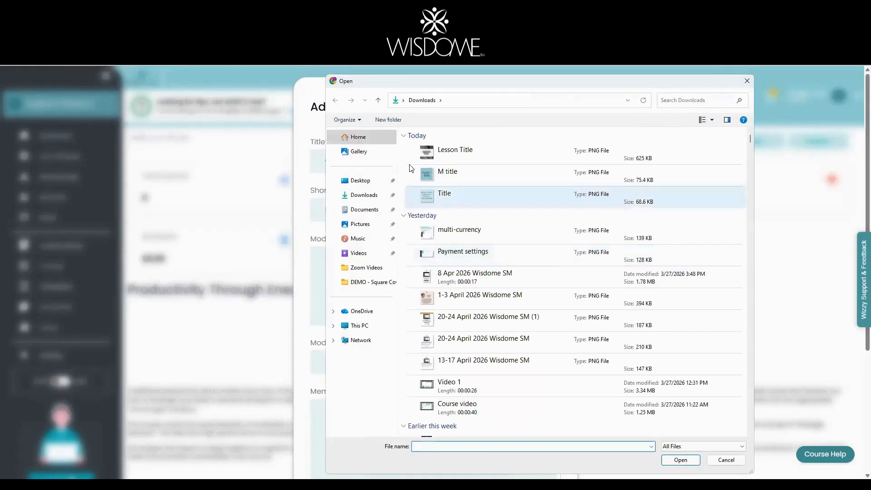
{"action": "double_click", "coordinate": [413, 171]}
{"action": "scroll", "coordinate": [555, 313], "scroll_direction": "down", "scroll_amount": 2}
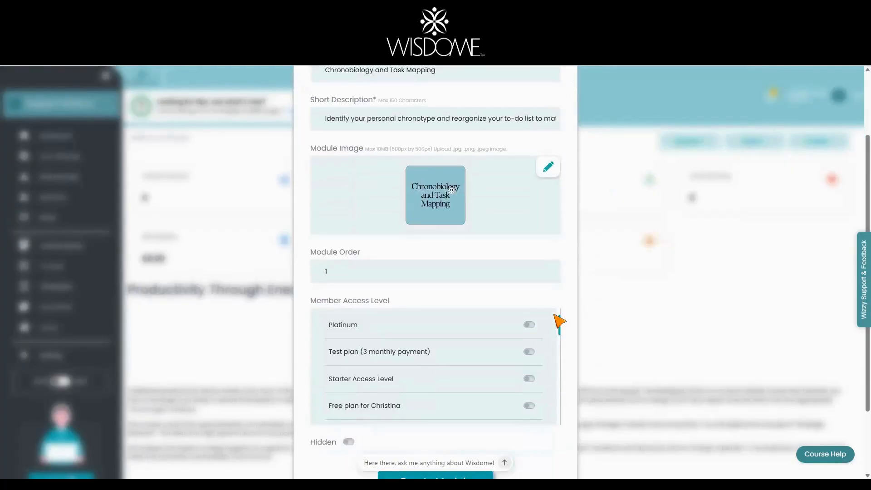
Try 2 as the module order and set it back to 1
{"action": "scroll", "coordinate": [580, 321], "scroll_direction": "down", "scroll_amount": 2}
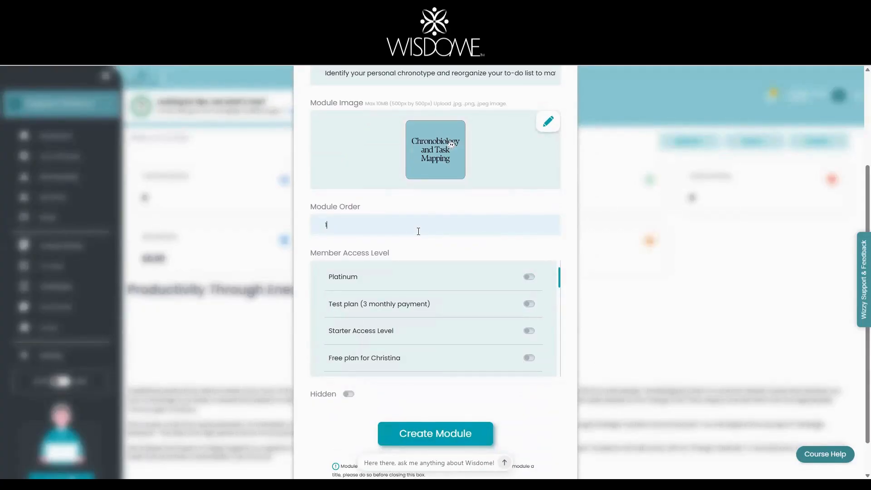
{"action": "key", "text": "BackSpace"}
{"action": "type", "text": "2"}
{"action": "key", "text": "BackSpace"}
{"action": "type", "text": "1"}
Grant the Starter Access Level access to the module, create it and close the confirmation
{"action": "scroll", "coordinate": [580, 263], "scroll_direction": "down", "scroll_amount": 1}
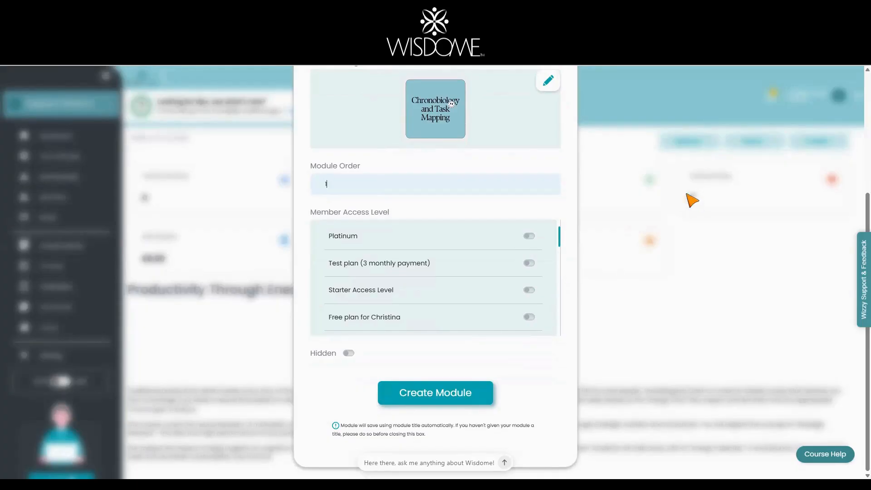
{"action": "left_click", "coordinate": [529, 292]}
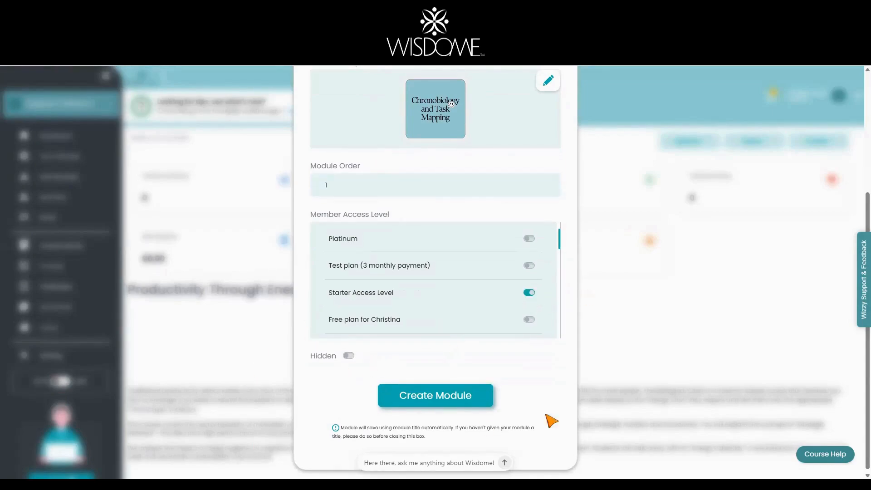
{"action": "left_click", "coordinate": [448, 402]}
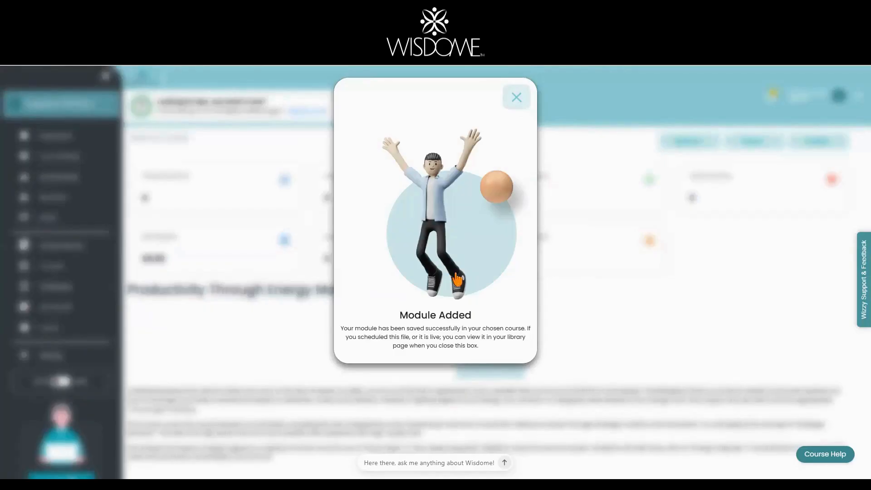
{"action": "left_click", "coordinate": [516, 98]}
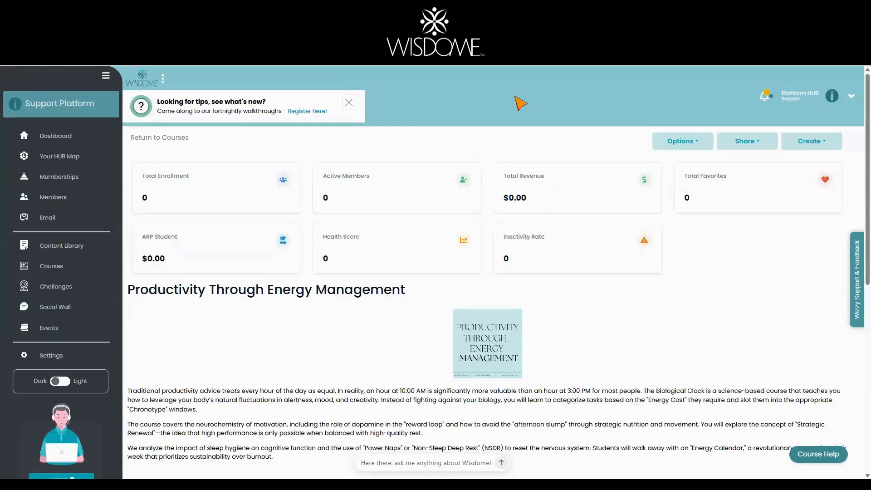
Open the Chronobiology and Task Mapping module and start adding a lesson to it
{"action": "scroll", "coordinate": [686, 333], "scroll_direction": "down", "scroll_amount": 8}
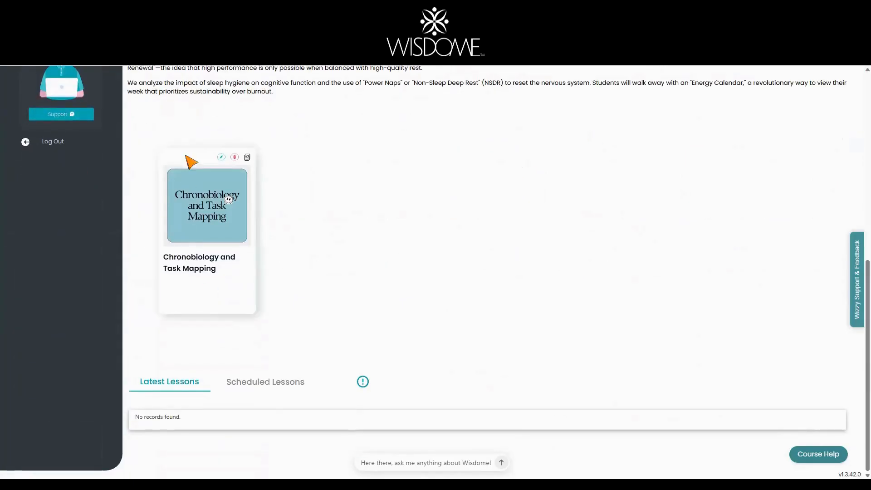
{"action": "left_click", "coordinate": [186, 260]}
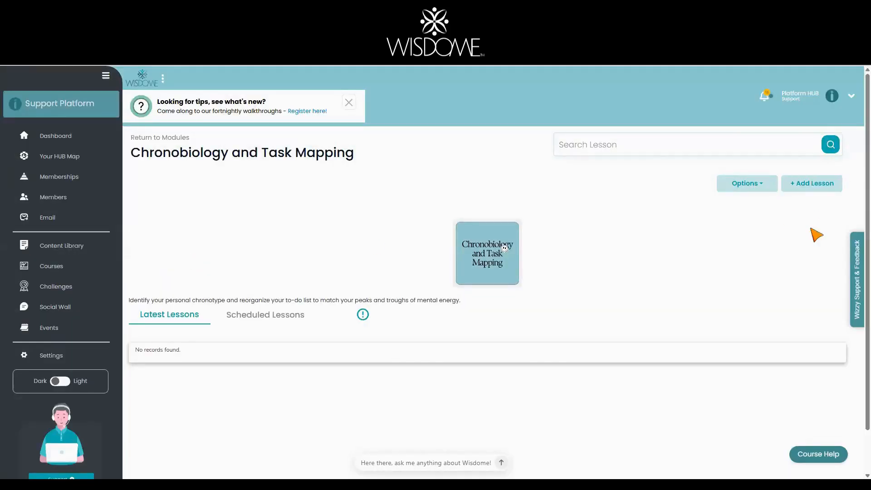
{"action": "left_click", "coordinate": [811, 184]}
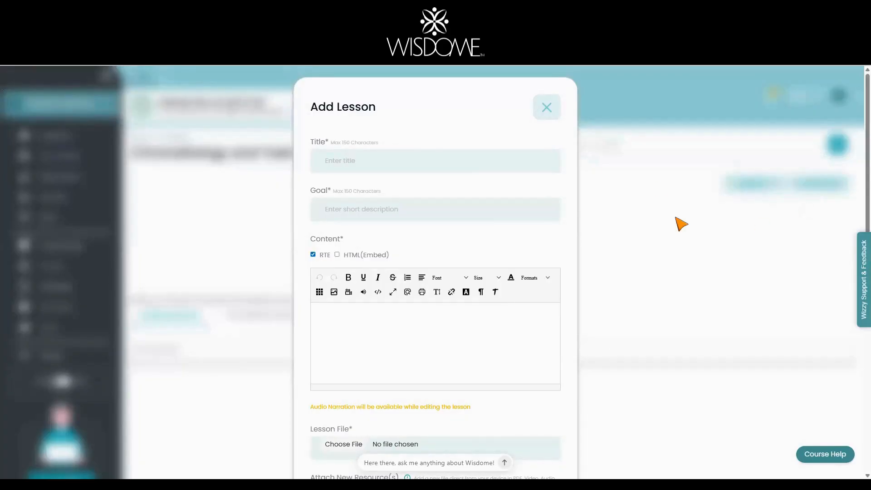
Look over the new lesson's title, goal, content, lesson file, resource, schedule and access level fields
{"action": "left_click", "coordinate": [385, 157]}
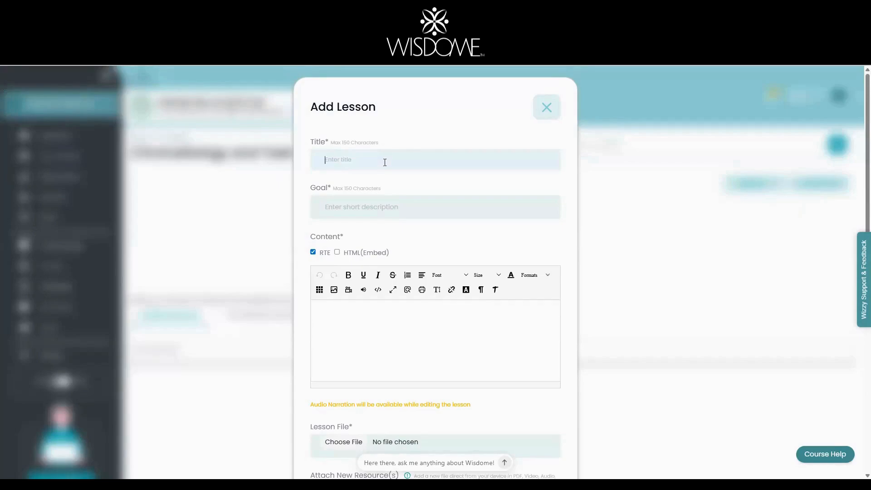
{"action": "left_click", "coordinate": [370, 205]}
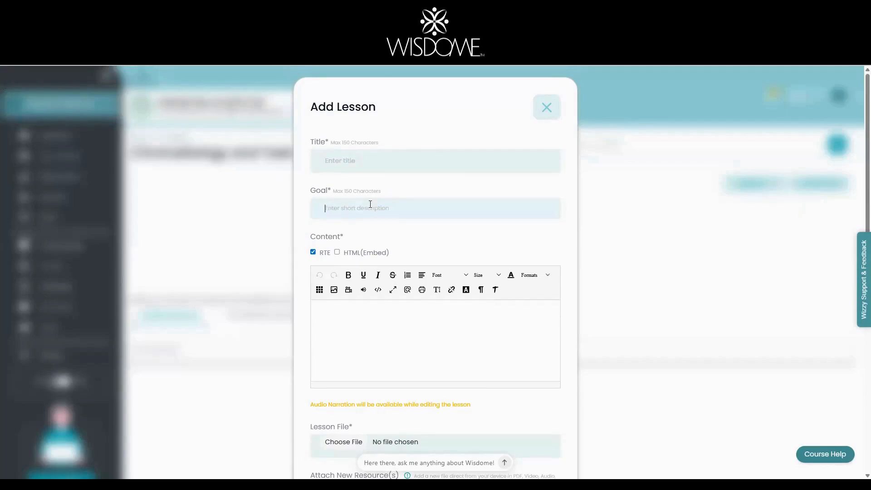
{"action": "left_click", "coordinate": [358, 313]}
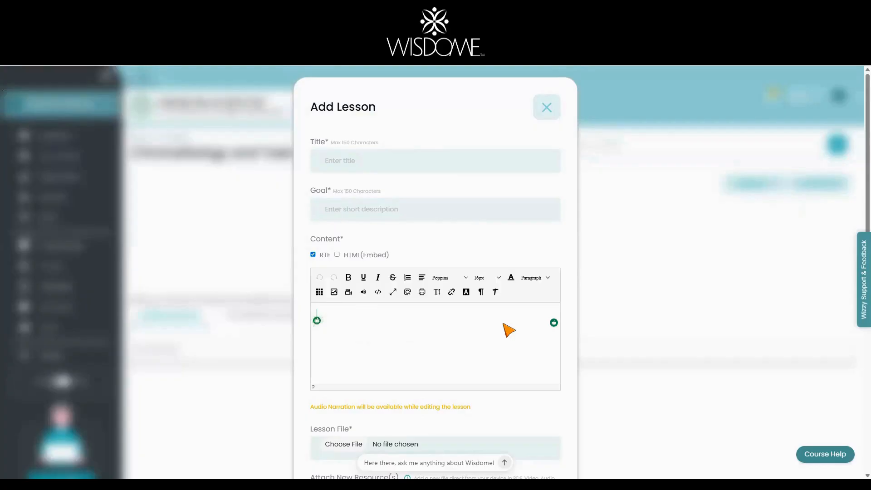
{"action": "scroll", "coordinate": [506, 330], "scroll_direction": "down", "scroll_amount": 1}
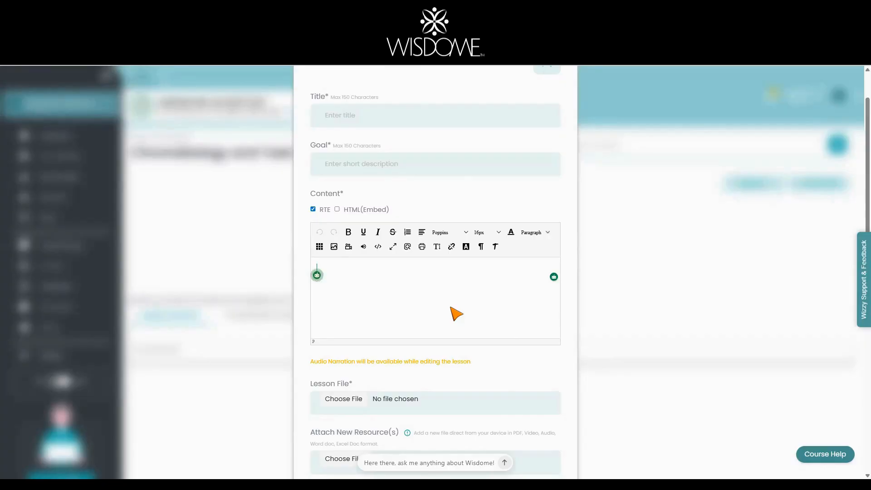
{"action": "scroll", "coordinate": [521, 342], "scroll_direction": "down", "scroll_amount": 1}
{"action": "scroll", "coordinate": [532, 333], "scroll_direction": "down", "scroll_amount": 1}
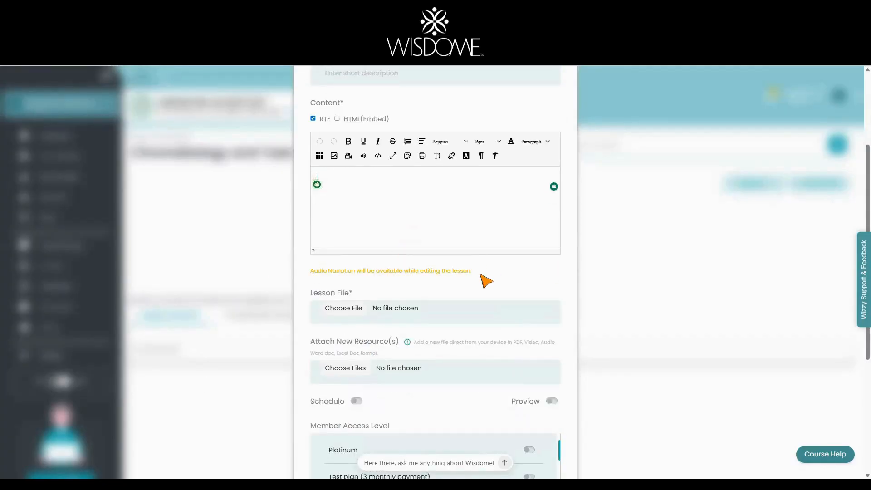
{"action": "scroll", "coordinate": [492, 278], "scroll_direction": "up", "scroll_amount": 3}
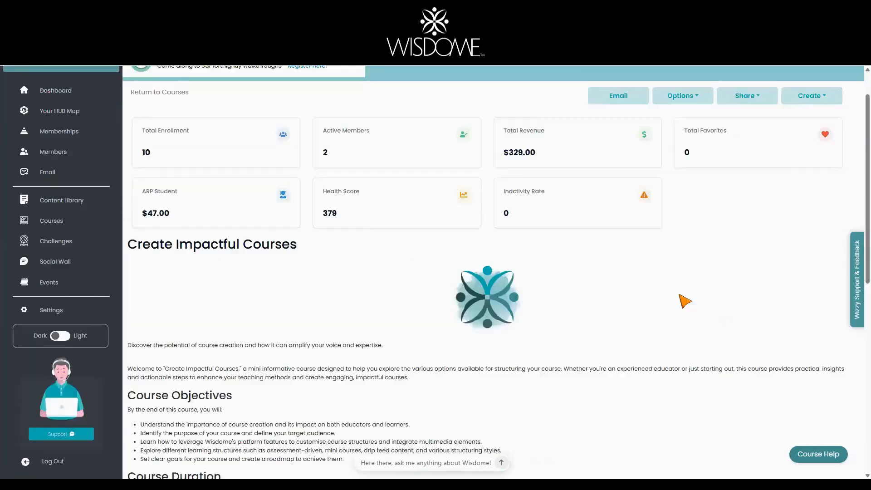
In the Create Impactful Courses course, open the Assessment Driven Courses module and its first lesson for editing
{"action": "scroll", "coordinate": [684, 301], "scroll_direction": "down", "scroll_amount": 5}
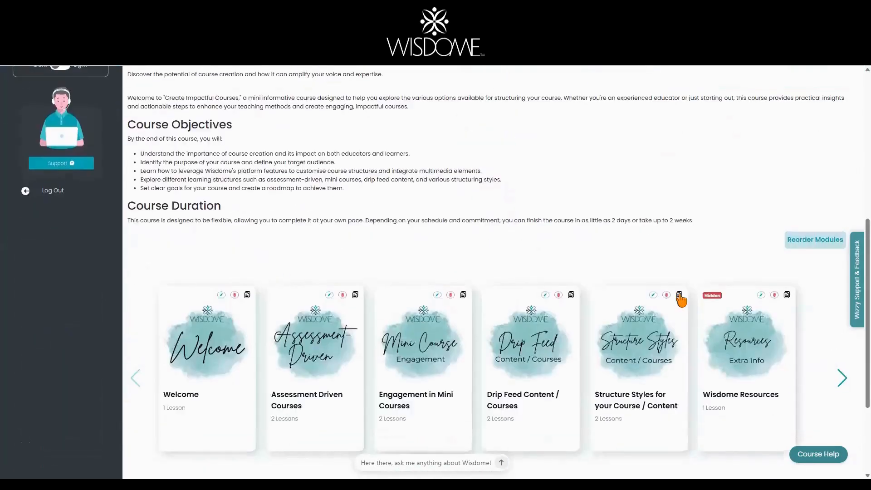
{"action": "scroll", "coordinate": [608, 360], "scroll_direction": "down", "scroll_amount": 3}
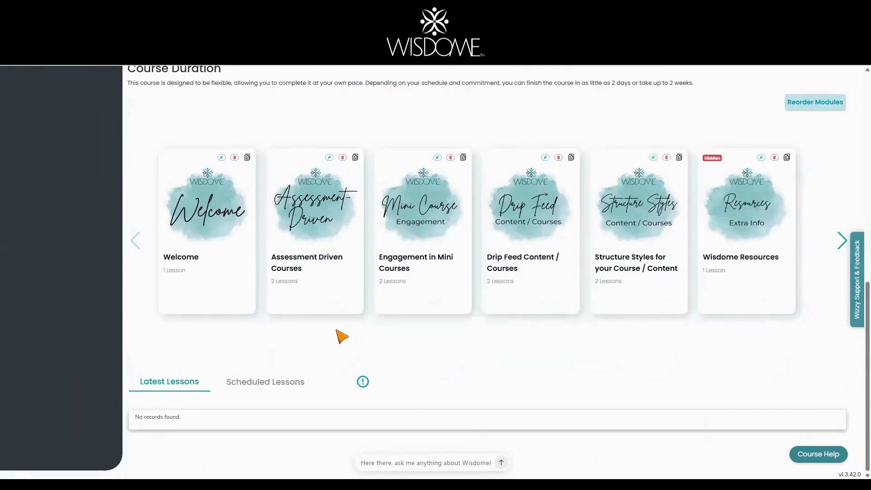
{"action": "left_click", "coordinate": [289, 265]}
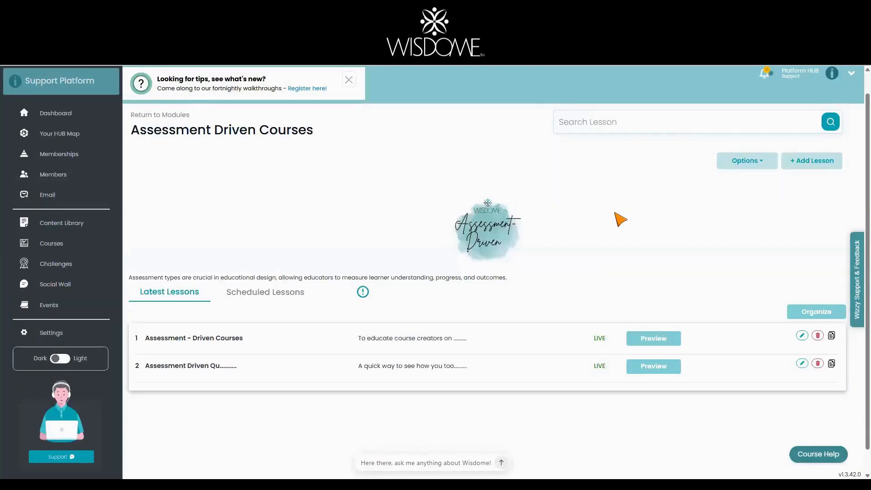
{"action": "left_click", "coordinate": [802, 336]}
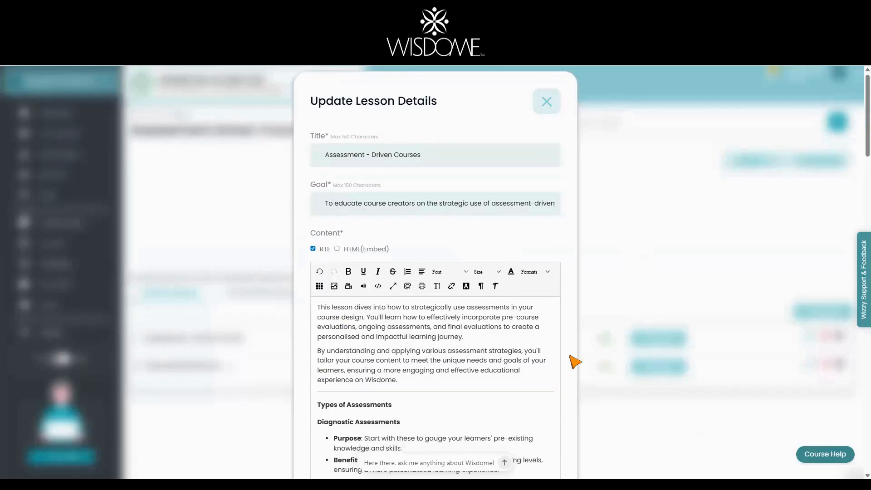
Look through the formatted content of the "Assessment - Driven Courses" lesson down to its audio narration and module settings
{"action": "scroll", "coordinate": [571, 358], "scroll_direction": "down", "scroll_amount": 2}
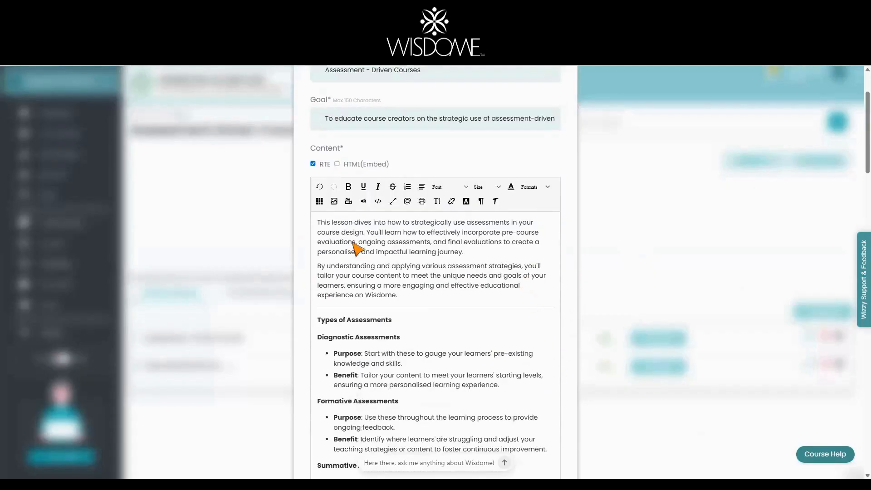
{"action": "left_click", "coordinate": [318, 222]}
{"action": "scroll", "coordinate": [508, 341], "scroll_direction": "down", "scroll_amount": 15}
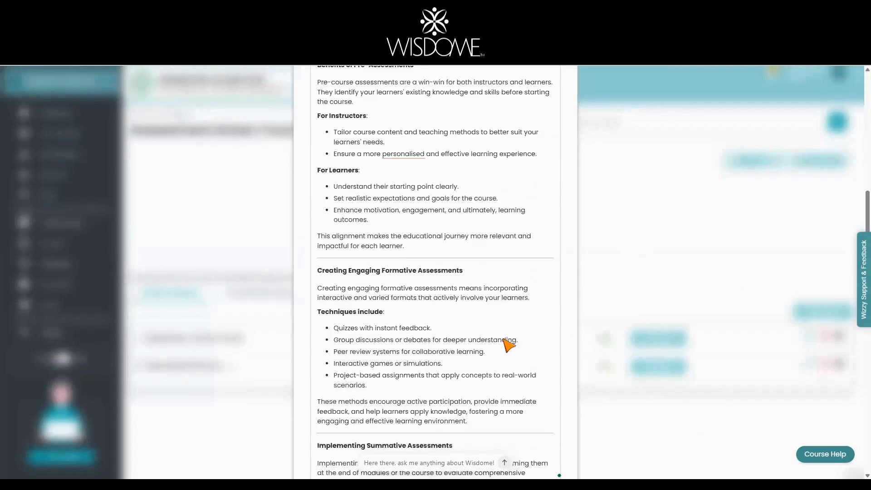
{"action": "scroll", "coordinate": [506, 356], "scroll_direction": "down", "scroll_amount": 5}
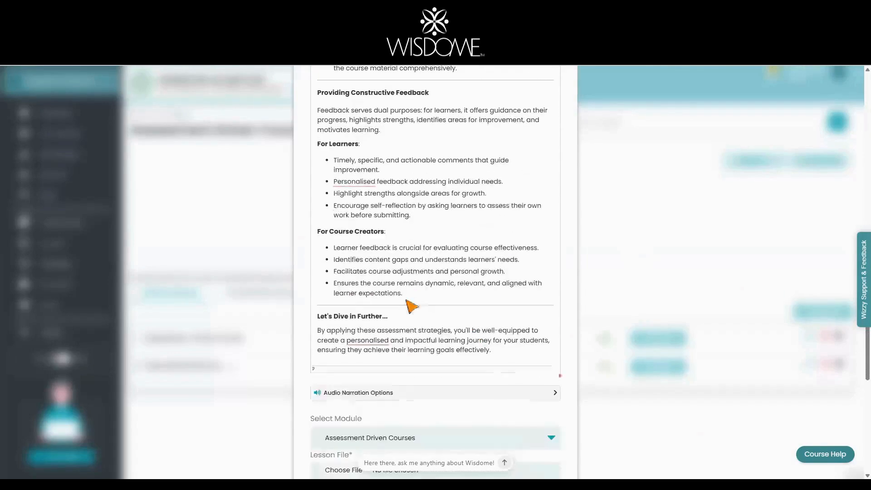
Close the lesson's editing form without changes and preview how the "Assessment - Driven Courses" lesson looks to students
{"action": "left_click", "coordinate": [490, 350]}
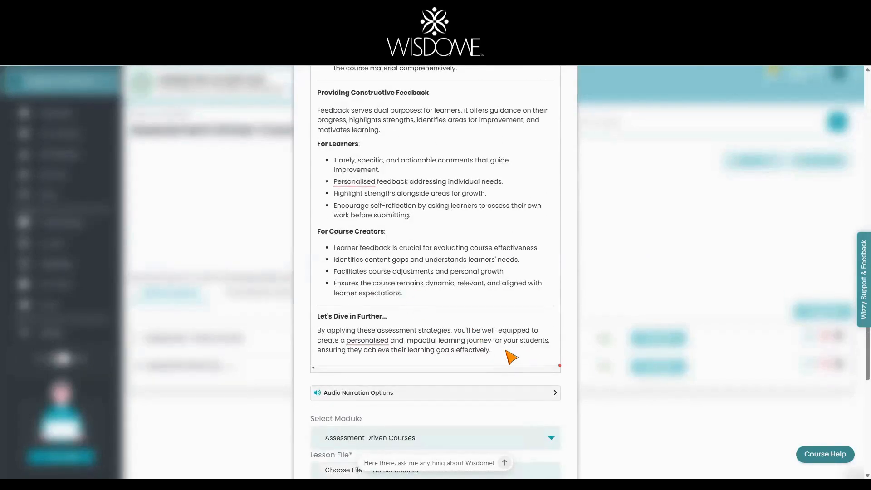
{"action": "scroll", "coordinate": [512, 358], "scroll_direction": "up", "scroll_amount": 20}
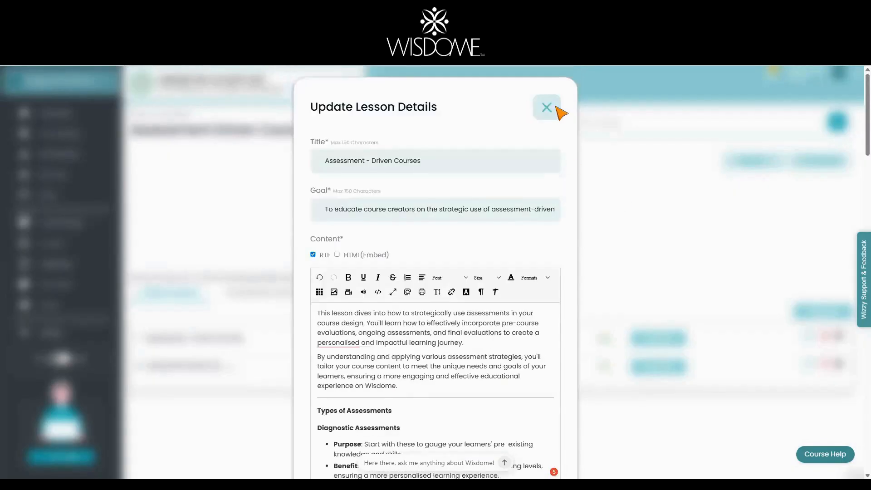
{"action": "left_click", "coordinate": [554, 109]}
{"action": "left_click", "coordinate": [658, 340]}
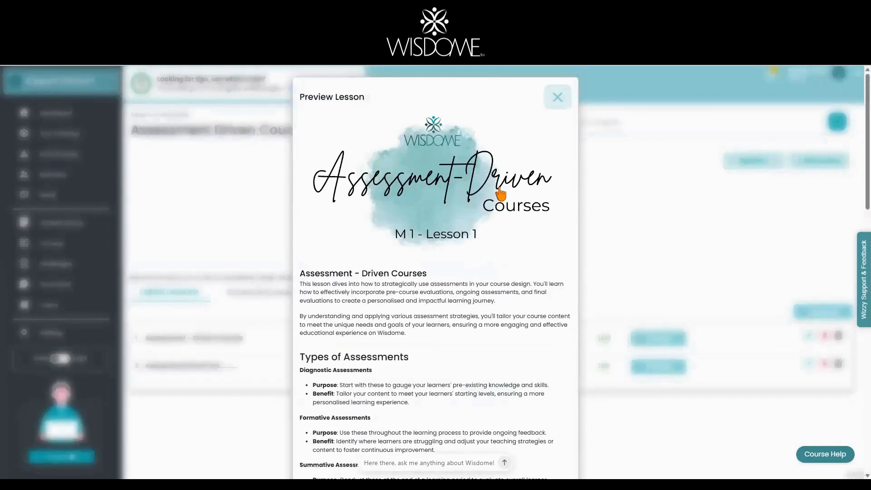
{"action": "scroll", "coordinate": [510, 239], "scroll_direction": "down", "scroll_amount": 3}
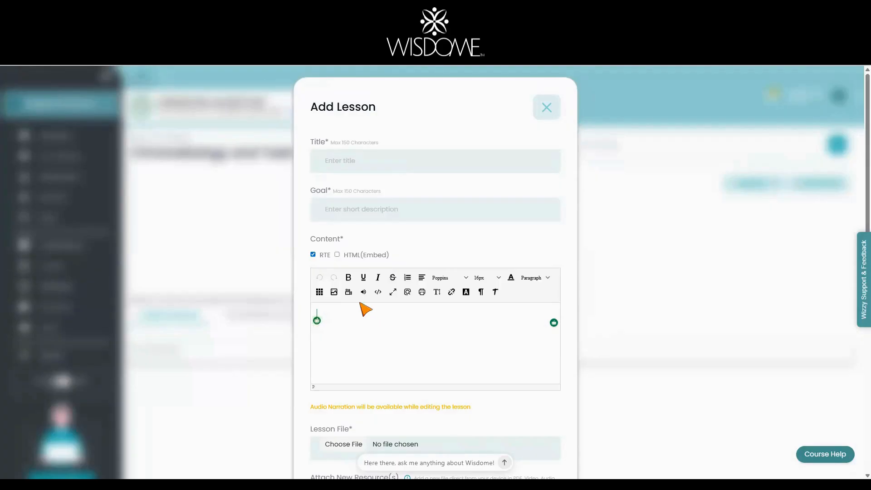
Title the new lesson "Mapping Your Daily Energy Peak" with the goal "Identify the specific three-hour window where your cognitive performance is highest"
{"action": "scroll", "coordinate": [529, 342], "scroll_direction": "down", "scroll_amount": 1}
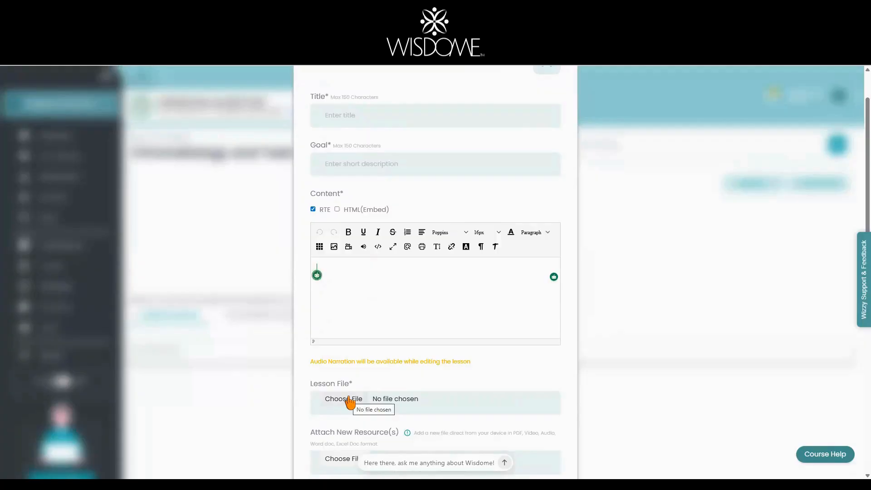
{"action": "left_click", "coordinate": [344, 116]}
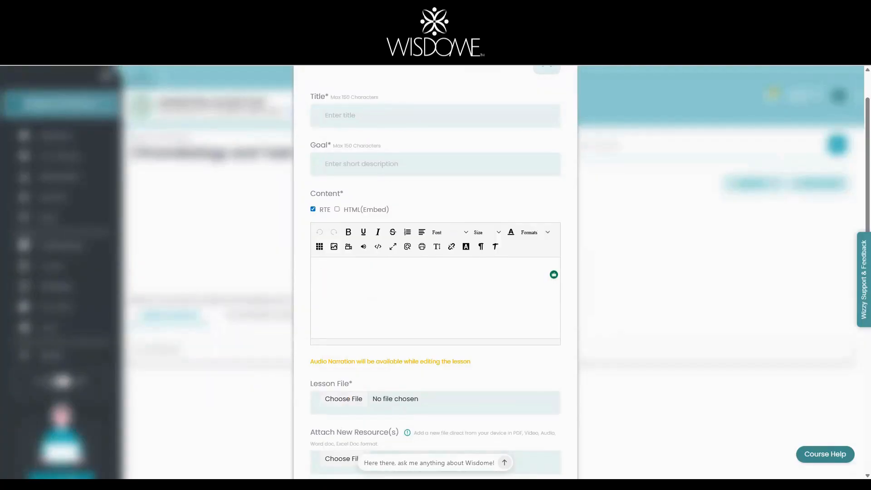
{"action": "type", "text": "Mapping Your Daily Energy Peak"}
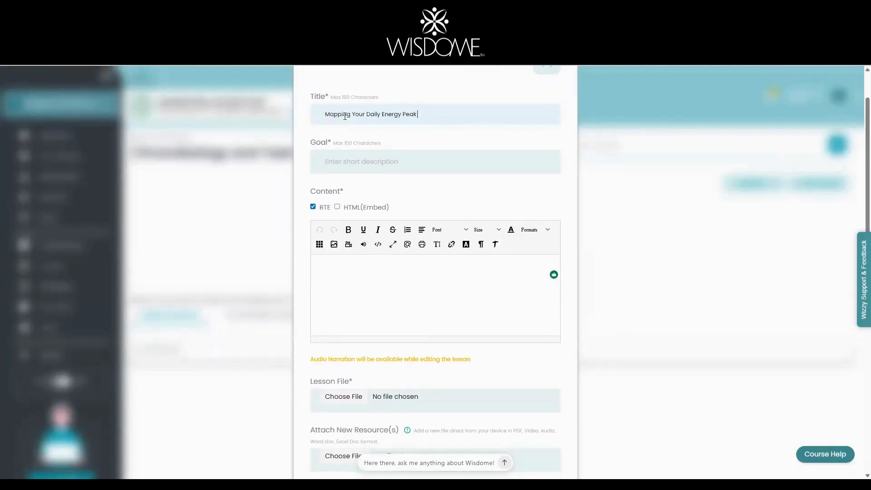
{"action": "left_click", "coordinate": [437, 374]}
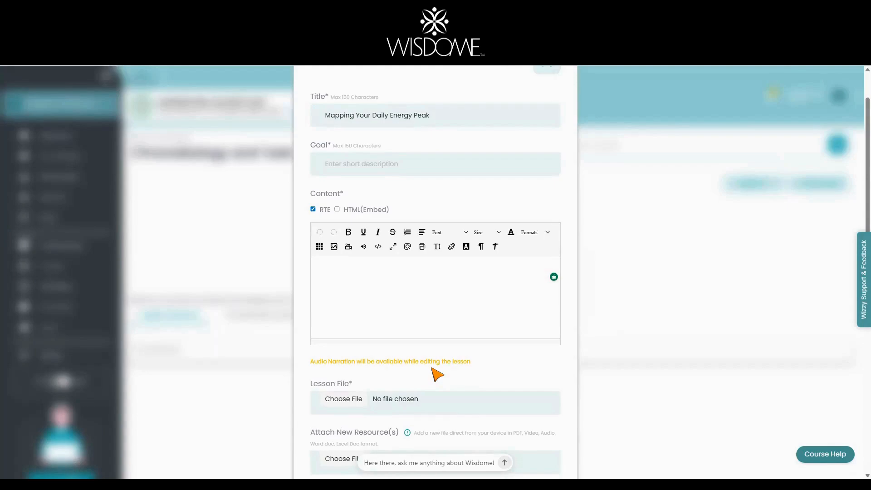
{"action": "left_click", "coordinate": [369, 162]}
{"action": "type", "text": "Identify the specific three-hour window where your cognitive performance is highest"}
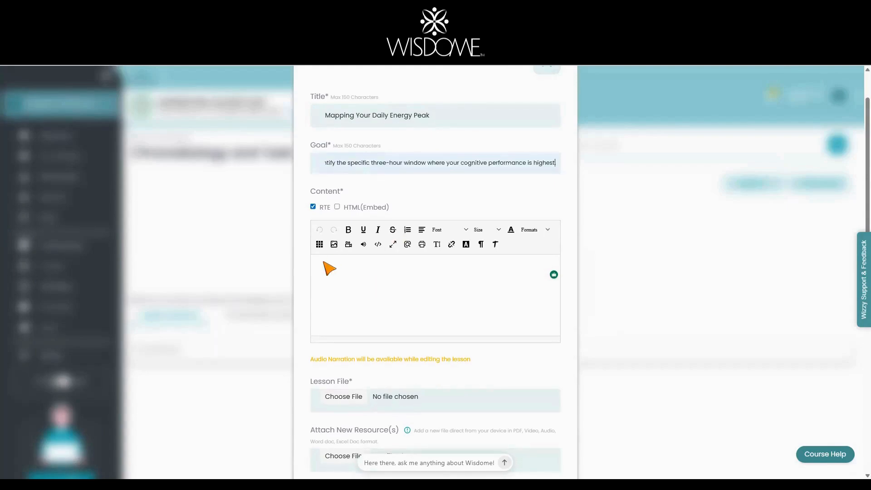
Fill the lesson content with the three paragraphs on Peak, Trough and Recovery periods, and remove the blank line above them
{"action": "left_click", "coordinate": [323, 262]}
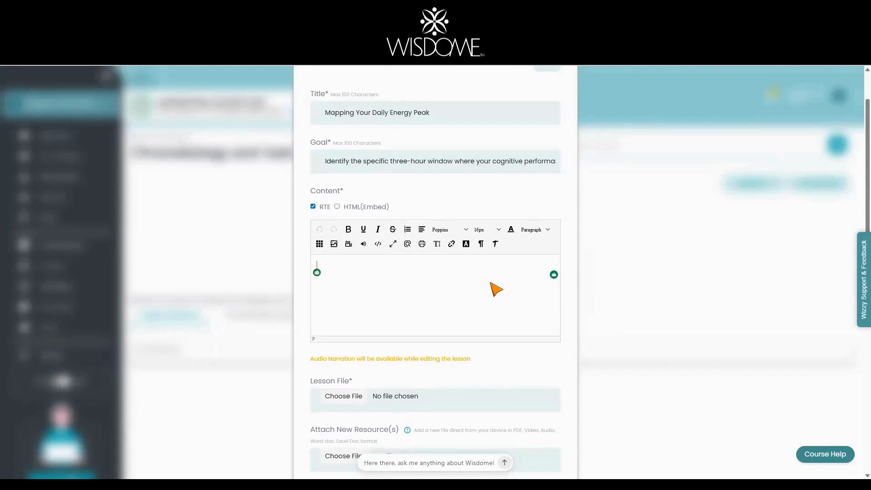
{"action": "type", "text": "Every individual has a \"Peak,\" a \"Trough,\" and a \"Recovery\" period during their waking hours. For \"Larks,\" the peak is early morning; for \"Owls,\" it may be late at night. This lesson involves a three-day \"Energy Audit\" where you will track your focus levels every hour on a scale of 1-10. You will learn to identify the \"Analytical Peak\"—the time when your prefrontal cortex is most active and best suited for logical, high-stakes decision-making. Conversely, you will find your \"Creative Recovery\" period, a time when a slightly tired brain is actually more prone to \"out-of-the-box\" thinking because its inhibitory filters are lowered. The goal is to move all \"shallow work,\" such as responding to routine messages or filing expenses, into your energy troughs. This ensures that your most expensive mental \"fuel\" is never wasted on \"cheap\" tasks. By the end of this lesson, you will have a visual heat map of your productivity potential, allowing you to defend your peak hours from any external interruptions."}
{"action": "left_click", "coordinate": [331, 260]}
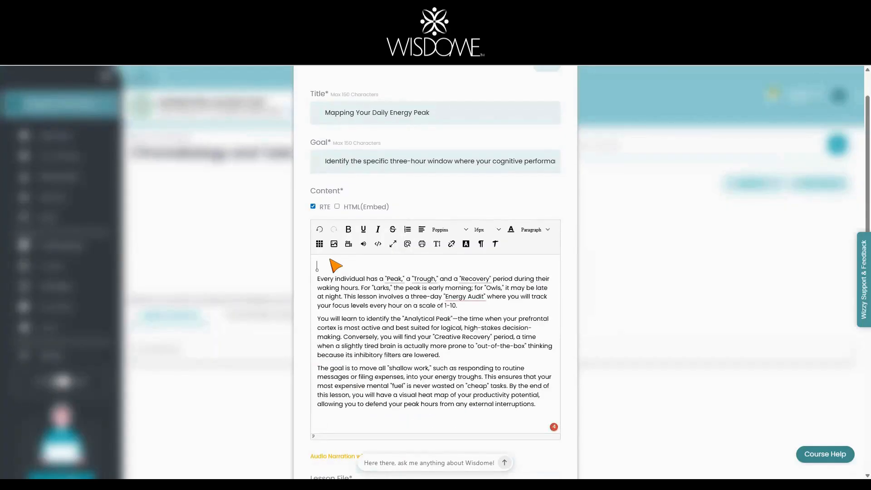
{"action": "key", "text": "Delete"}
{"action": "scroll", "coordinate": [539, 361], "scroll_direction": "down", "scroll_amount": 1}
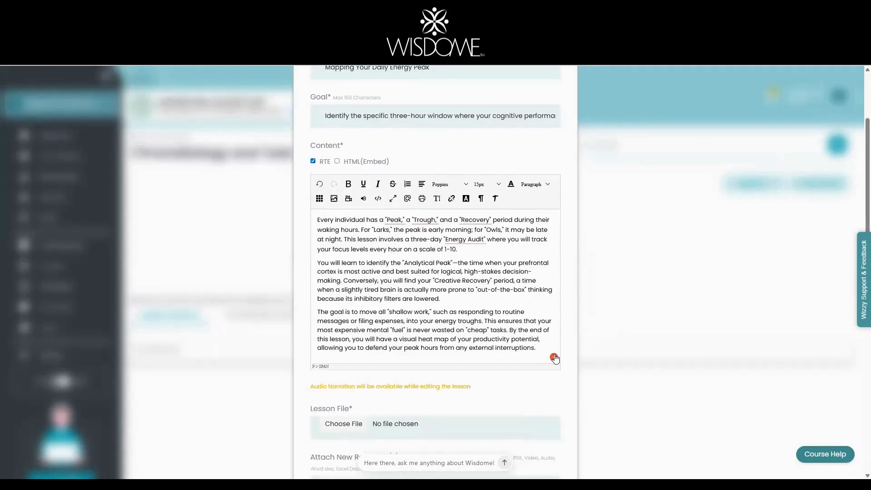
Attach "Productivity Through Energy Management.mp4" as the lesson file
{"action": "scroll", "coordinate": [562, 389], "scroll_direction": "down", "scroll_amount": 2}
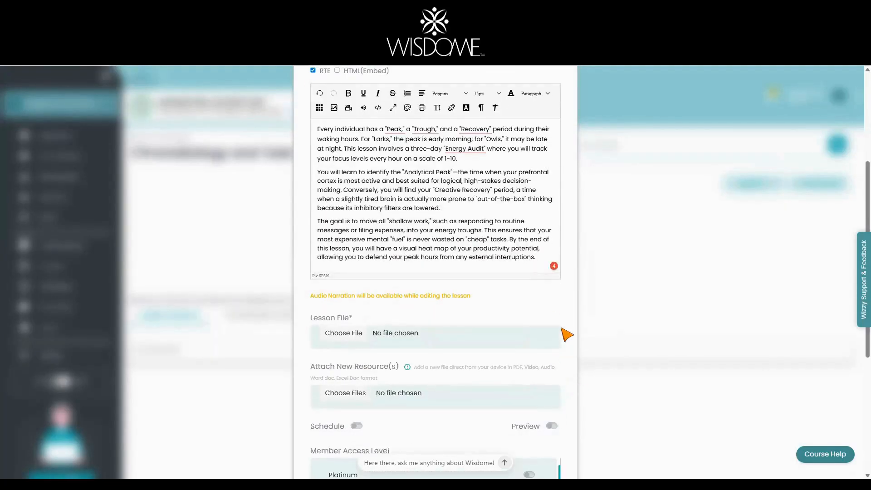
{"action": "left_click", "coordinate": [506, 298]}
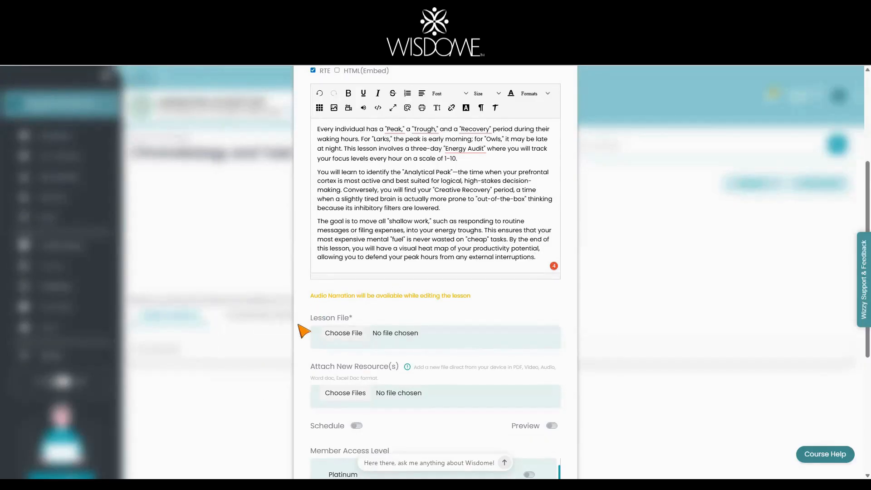
{"action": "left_click", "coordinate": [343, 334]}
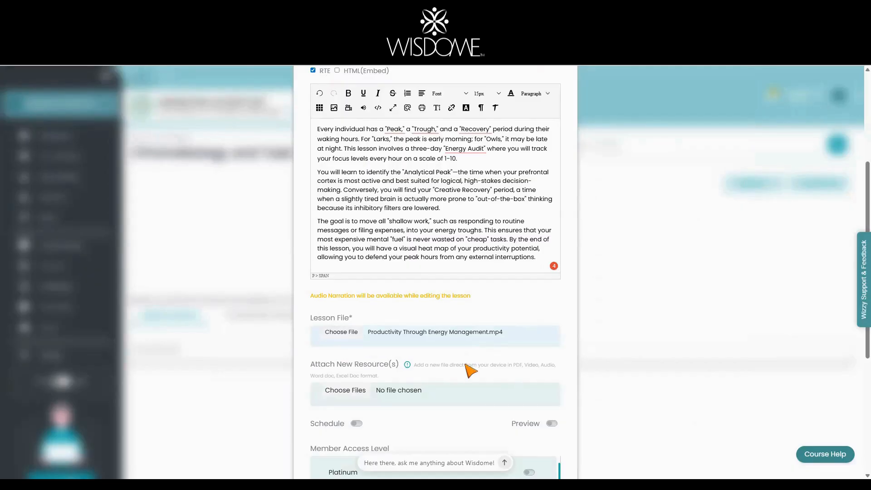
Try the lesson's Schedule option, open its Go Live Date calendar, and switch scheduling back off
{"action": "scroll", "coordinate": [249, 343], "scroll_direction": "down", "scroll_amount": 1}
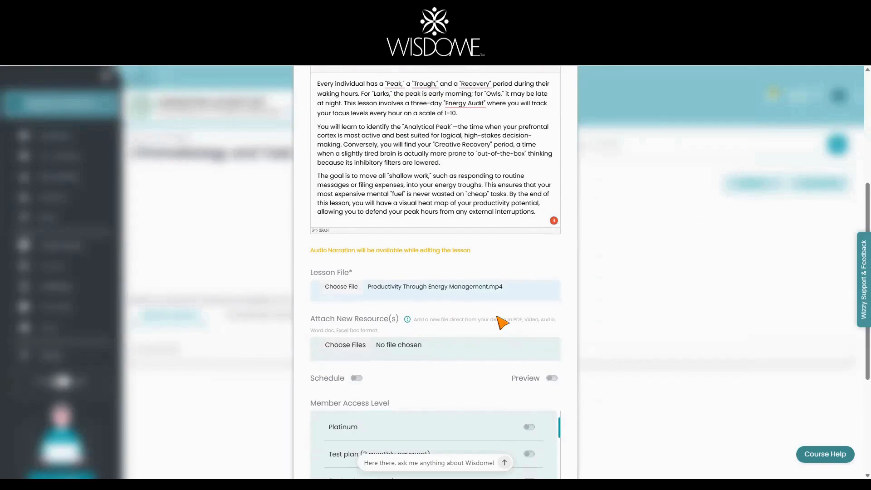
{"action": "scroll", "coordinate": [502, 322], "scroll_direction": "down", "scroll_amount": 1}
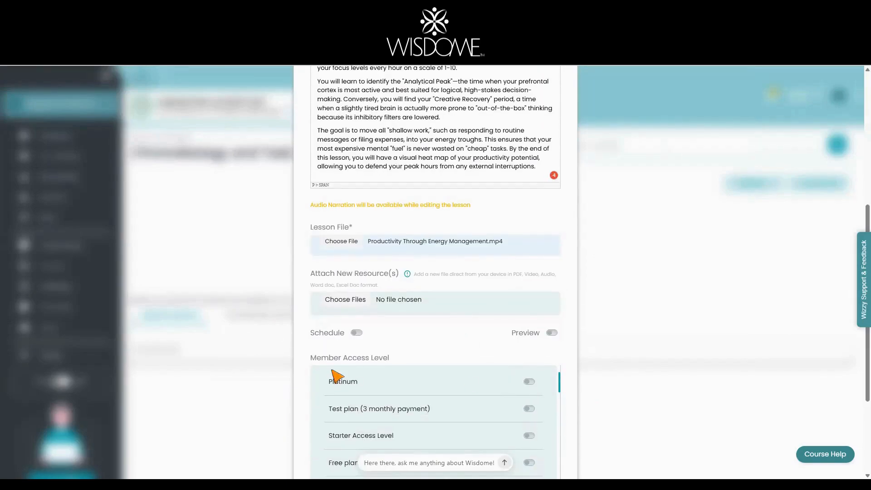
{"action": "left_click", "coordinate": [357, 333]}
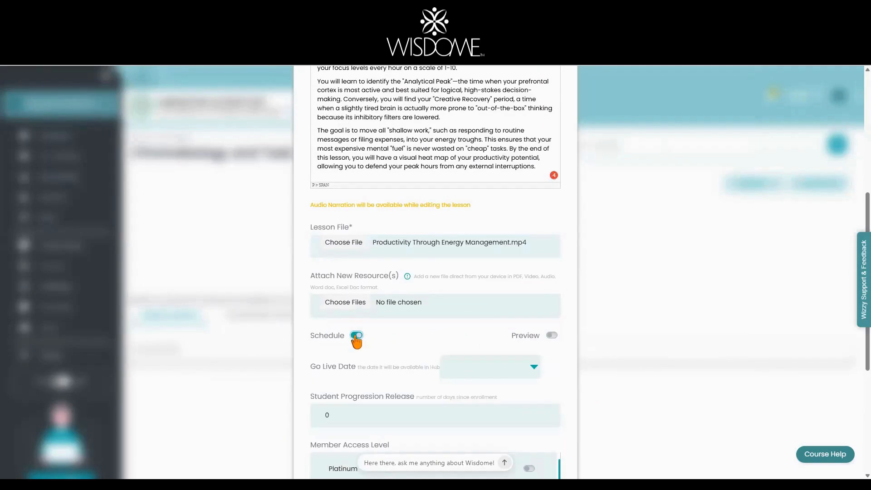
{"action": "left_click", "coordinate": [499, 371]}
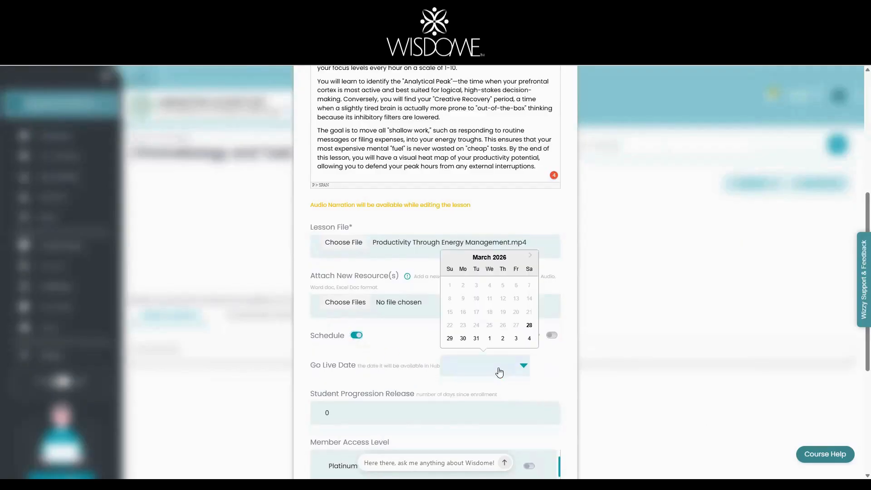
{"action": "left_click", "coordinate": [357, 336]}
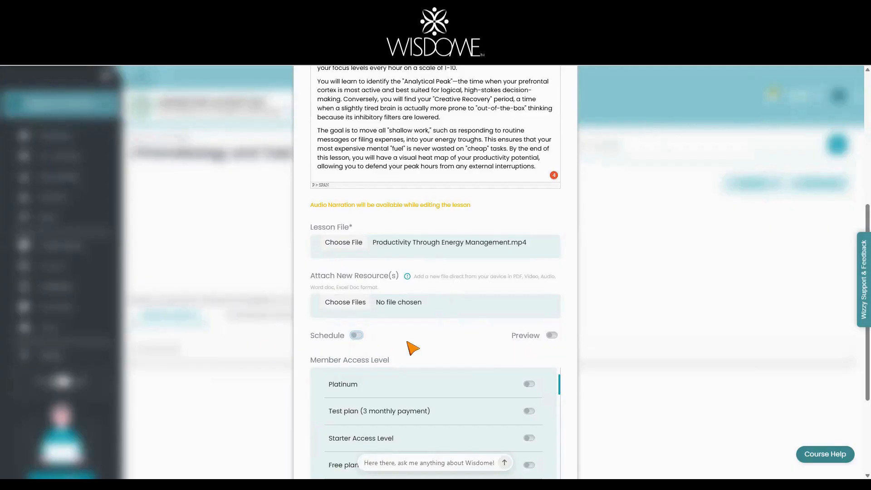
Enable Preview for the lesson, create it, and dismiss the confirmation
{"action": "left_click", "coordinate": [552, 335]}
{"action": "scroll", "coordinate": [575, 375], "scroll_direction": "down", "scroll_amount": 2}
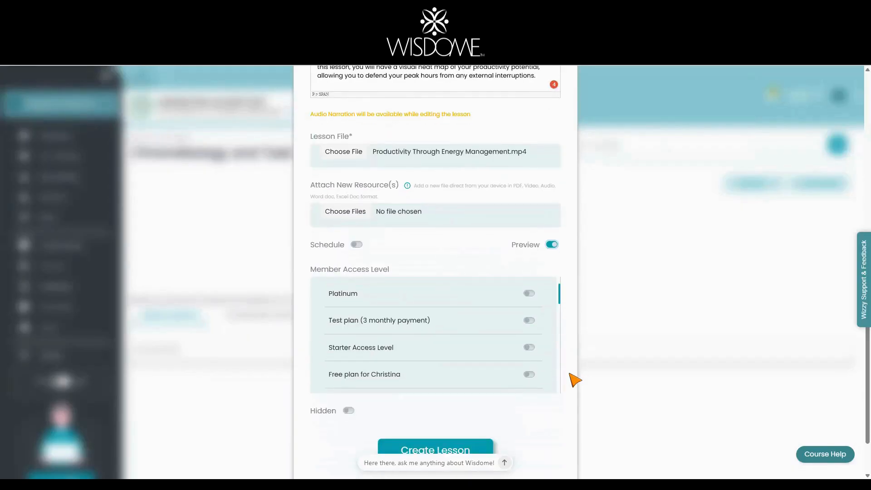
{"action": "scroll", "coordinate": [575, 380], "scroll_direction": "down", "scroll_amount": 1}
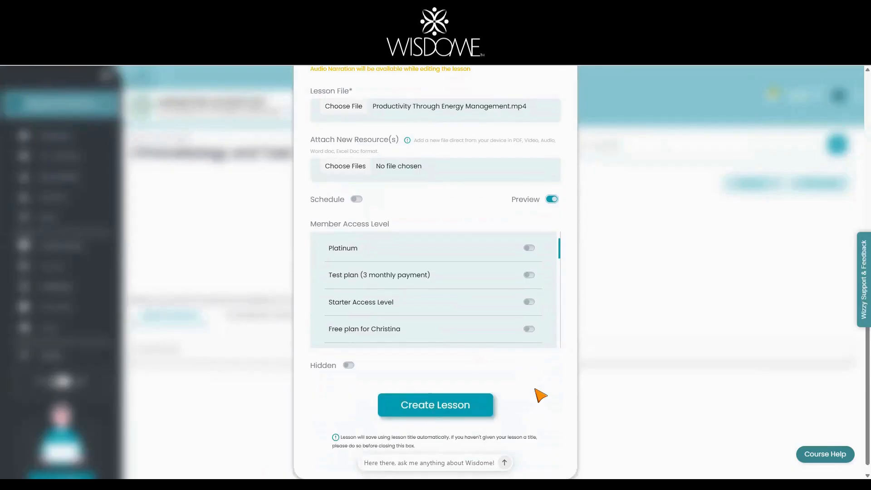
{"action": "left_click", "coordinate": [438, 408]}
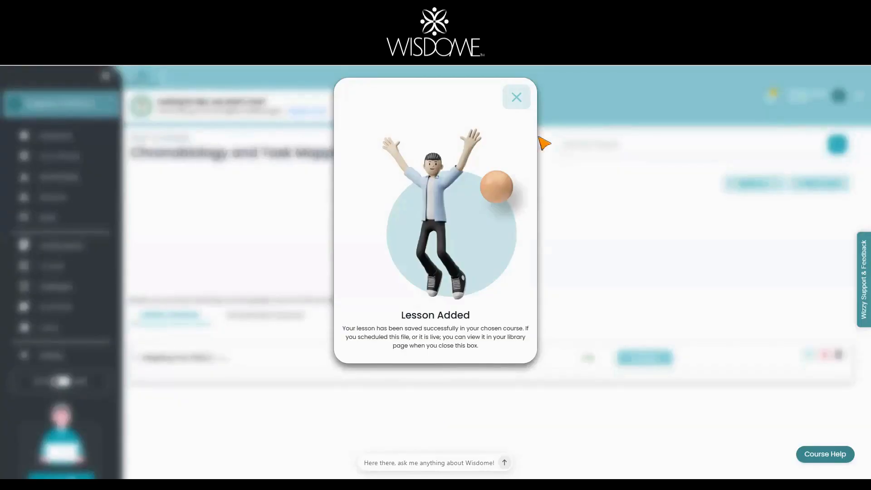
{"action": "left_click", "coordinate": [518, 102]}
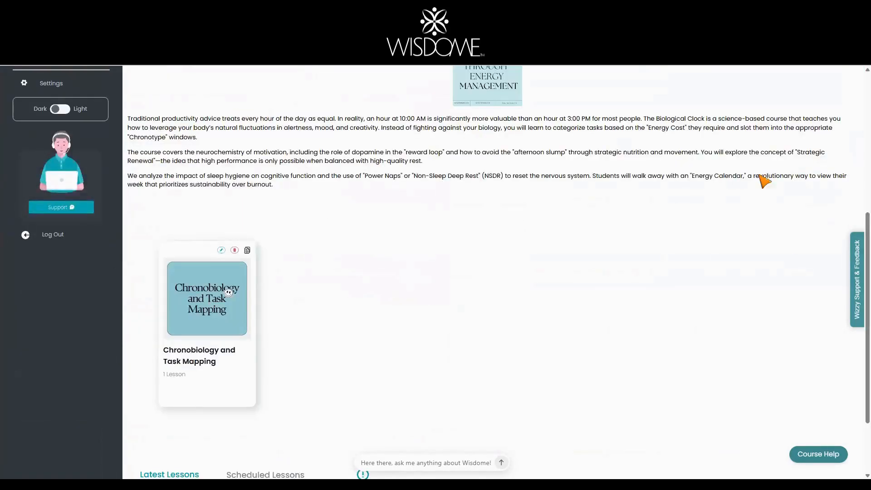
Copy the course's checkout URL, open it in a new browser tab, and look over the checkout page
{"action": "scroll", "coordinate": [395, 340], "scroll_direction": "down", "scroll_amount": 1}
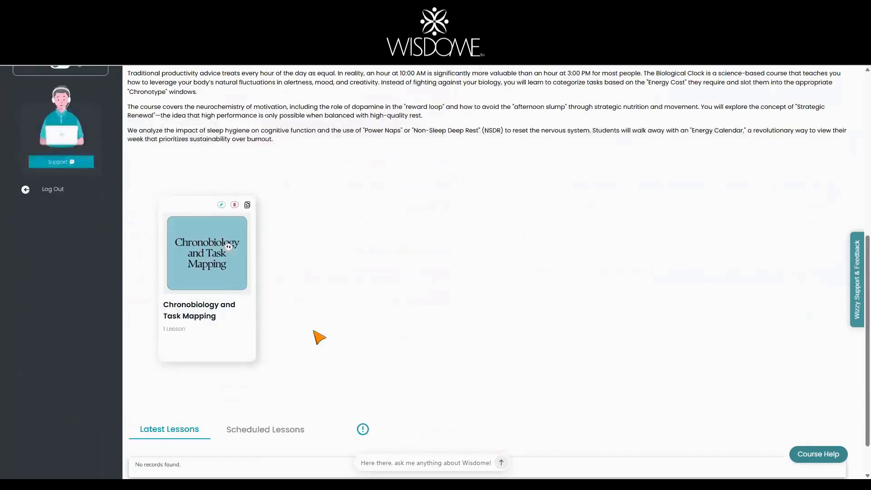
{"action": "scroll", "coordinate": [731, 372], "scroll_direction": "up", "scroll_amount": 7}
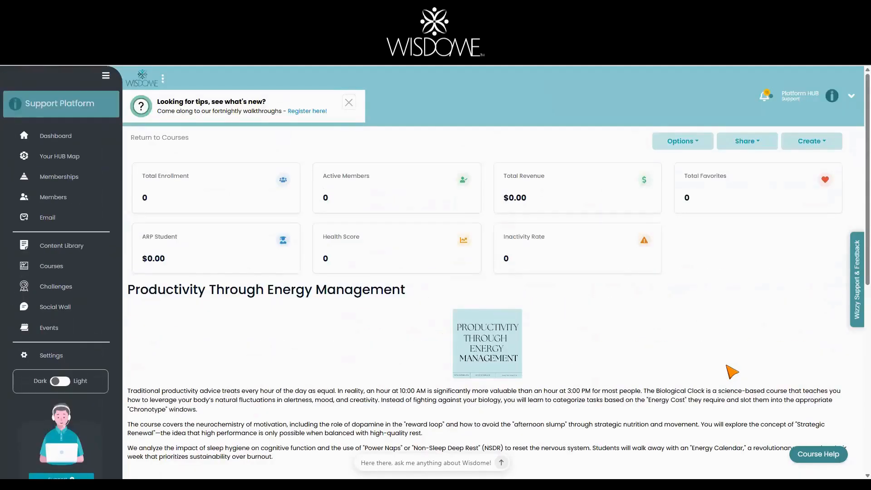
{"action": "left_click", "coordinate": [753, 144]}
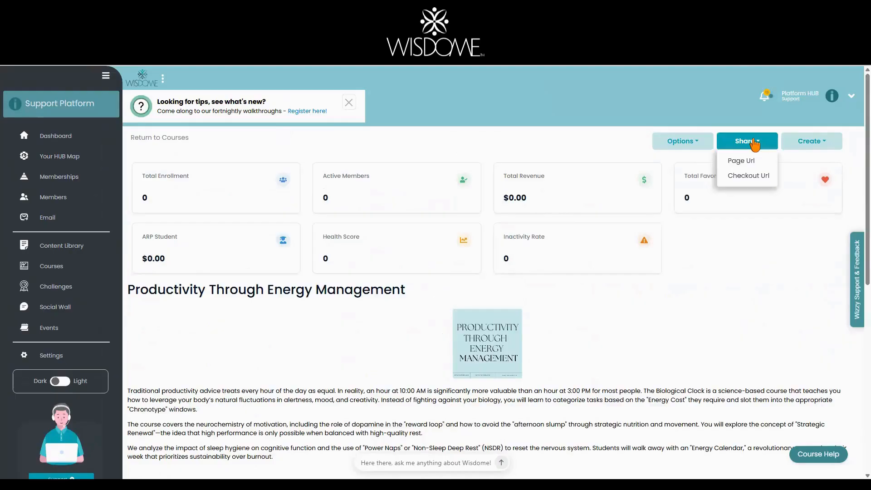
{"action": "left_click", "coordinate": [746, 178]}
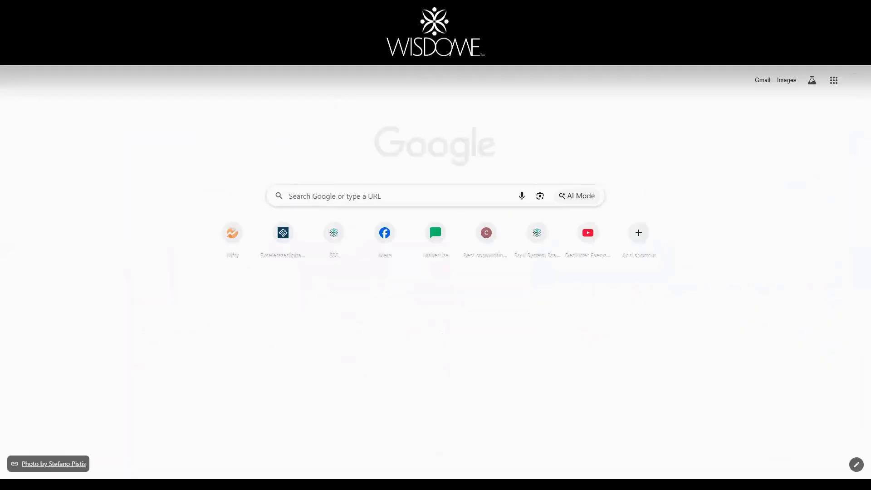
{"action": "key", "text": "ctrl+v"}
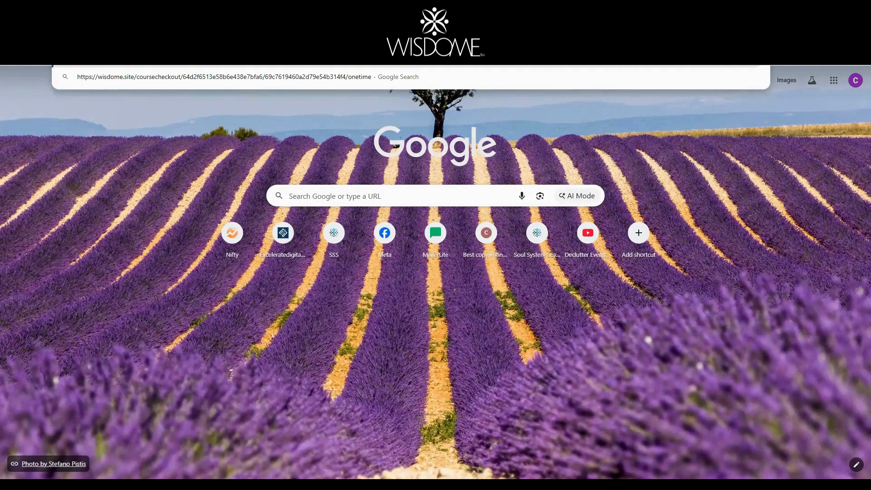
{"action": "key", "text": "Return"}
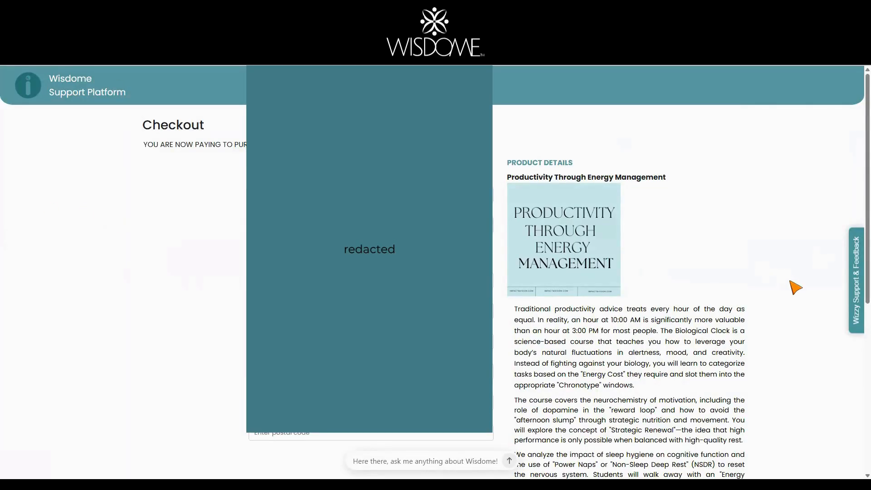
{"action": "scroll", "coordinate": [796, 288], "scroll_direction": "down", "scroll_amount": 6}
{"action": "scroll", "coordinate": [797, 292], "scroll_direction": "up", "scroll_amount": 6}
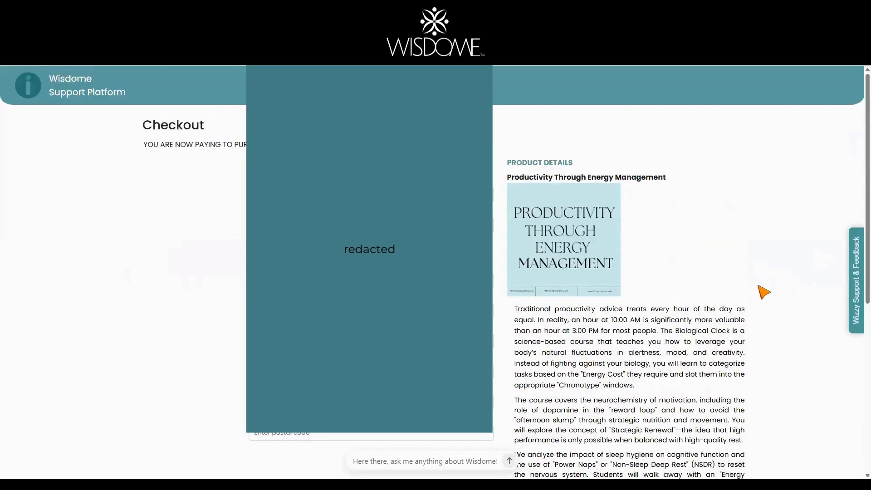